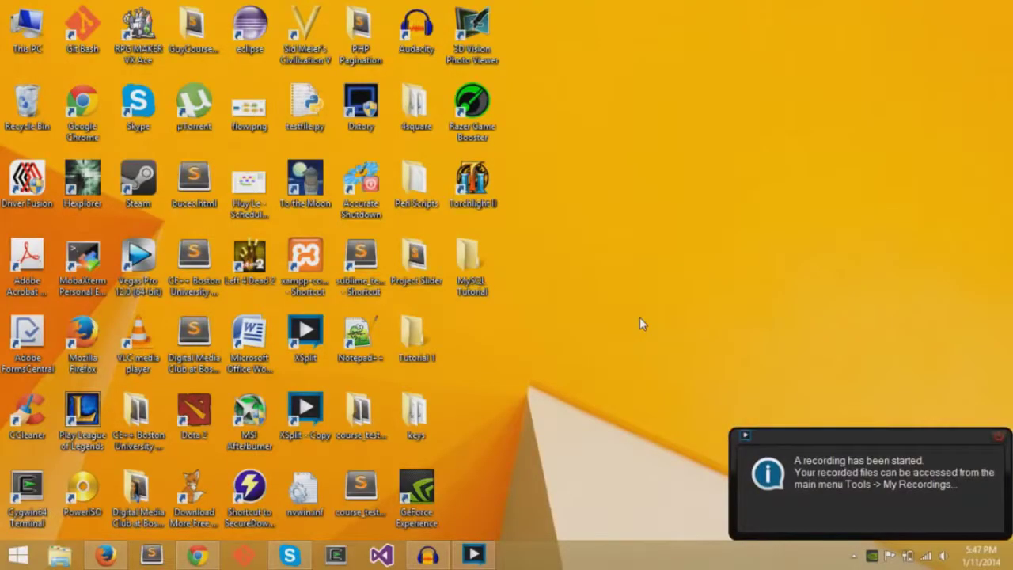
# Step: Search Windows for cmd, run Command Prompt as administrator, and move its window towards the middle of the desktop
pyautogui.moveTo(1012, 4)
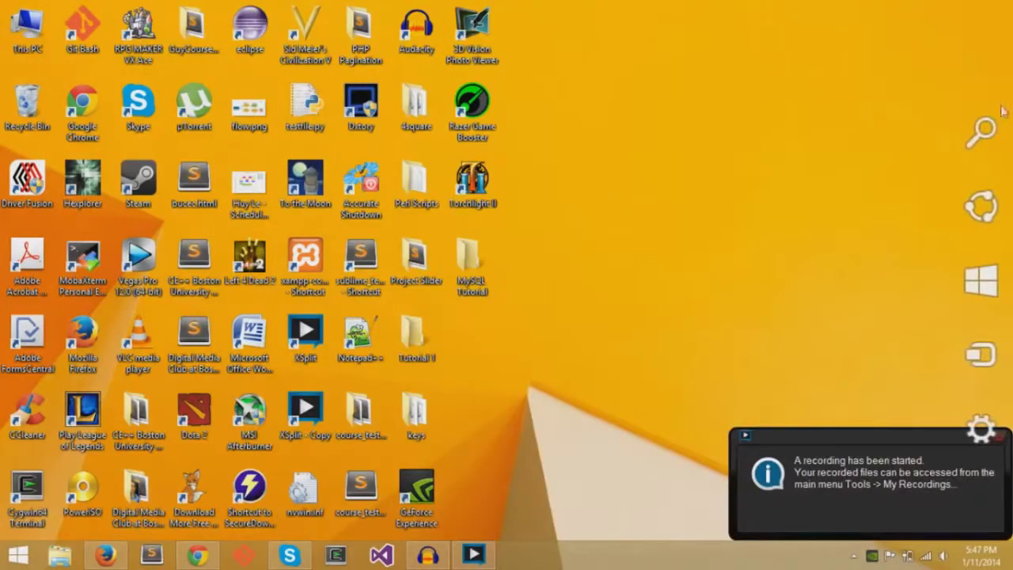
pyautogui.click(983, 133)
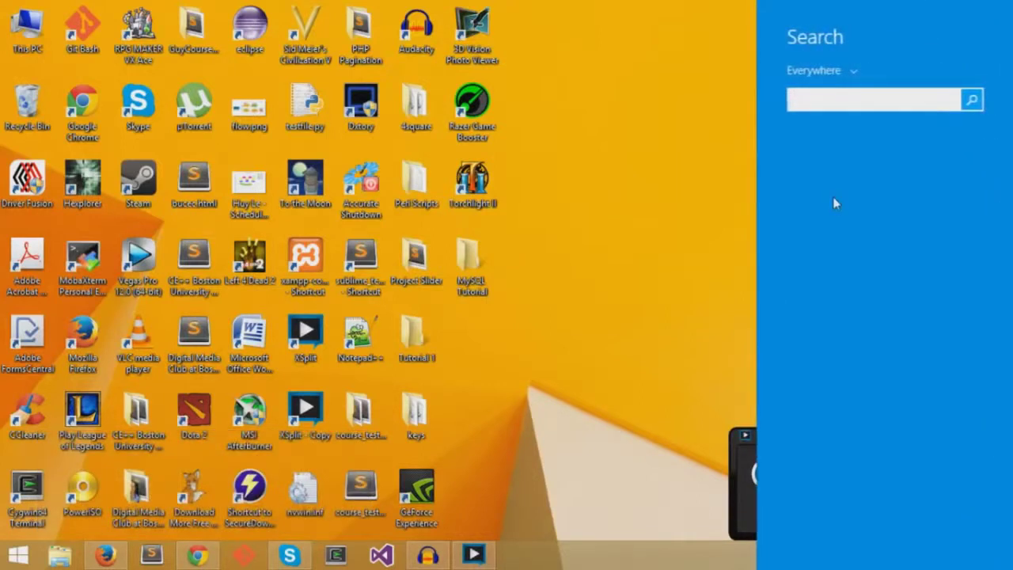
pyautogui.write('cmd')
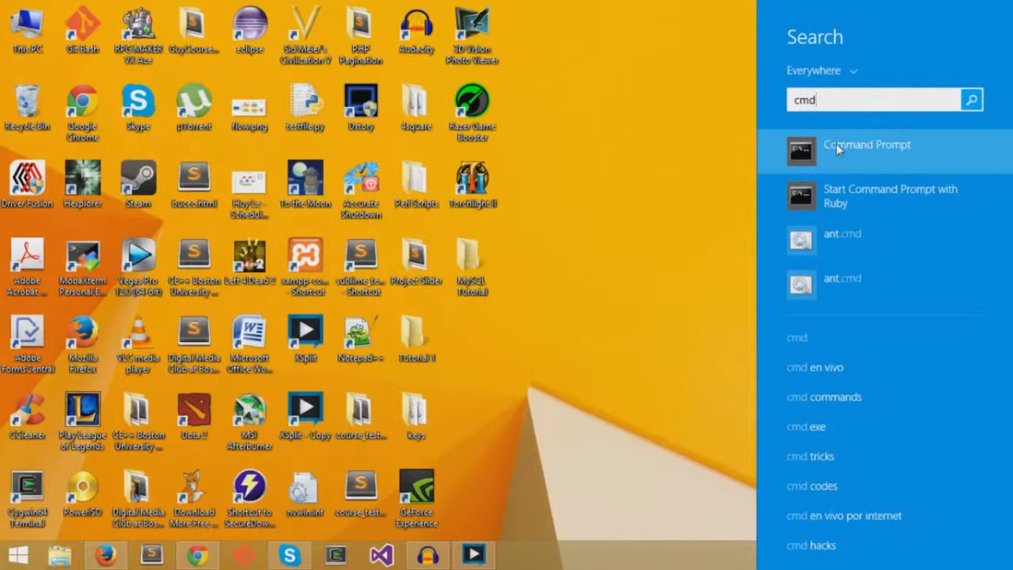
pyautogui.rightClick(840, 152)
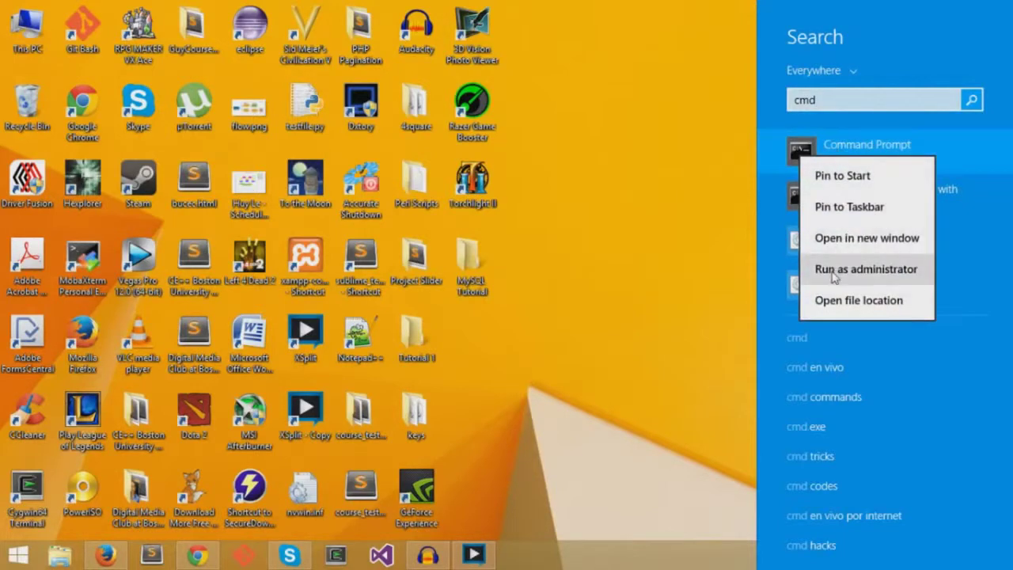
pyautogui.click(834, 273)
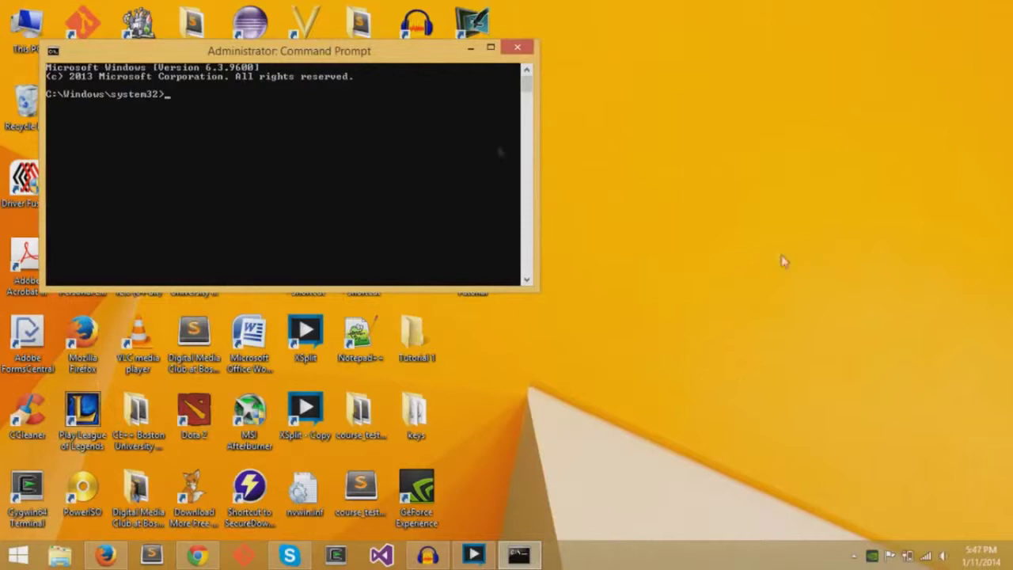
pyautogui.moveTo(346, 60); pyautogui.dragTo(587, 151)
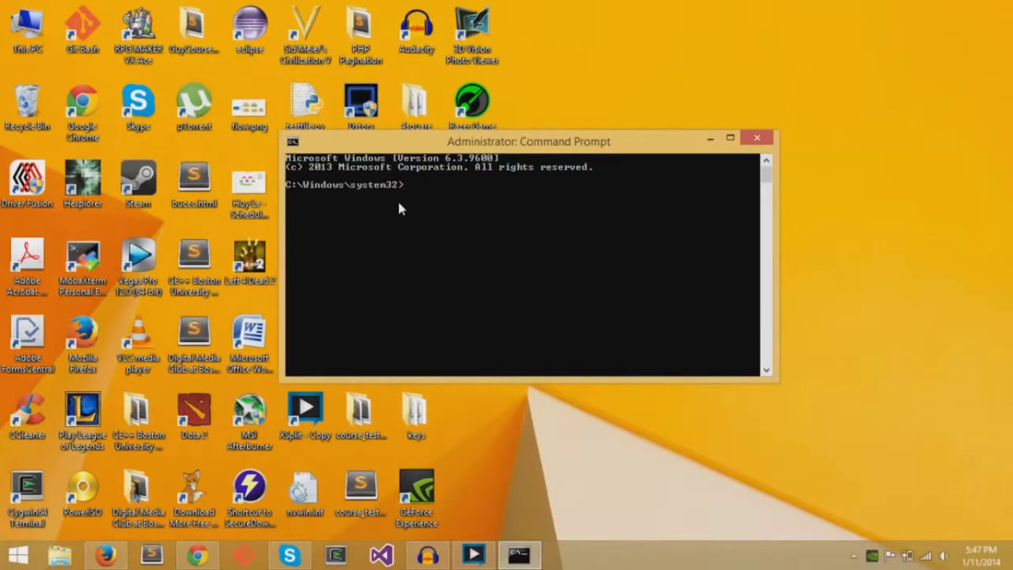
# Step: Check the operating system's architecture with "wmic os get osarchitecture" and close the Command Prompt
pyautogui.write('wmic os get osarchitecture')
pyautogui.press('Return')
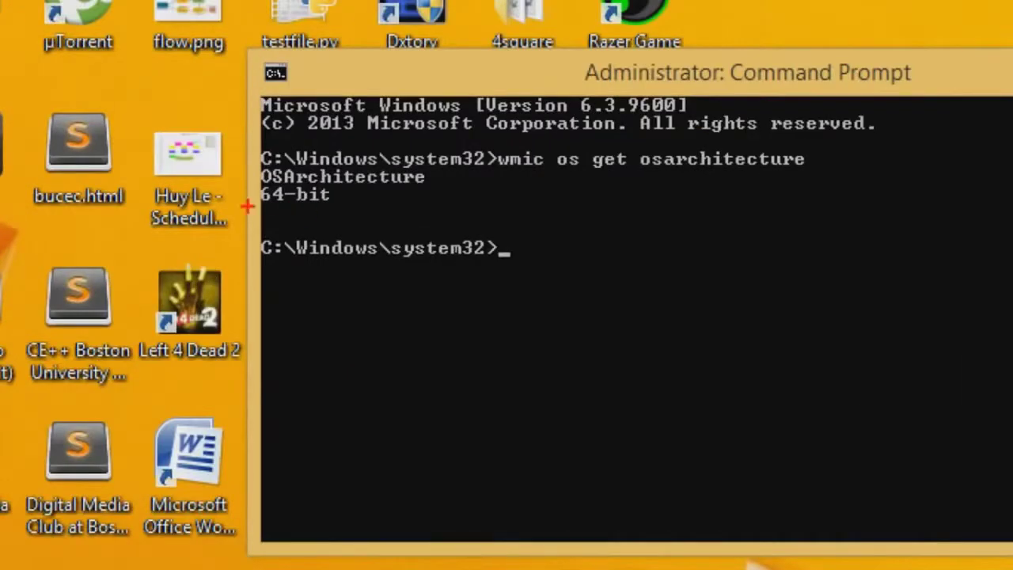
pyautogui.moveTo(267, 209); pyautogui.dragTo(326, 223)
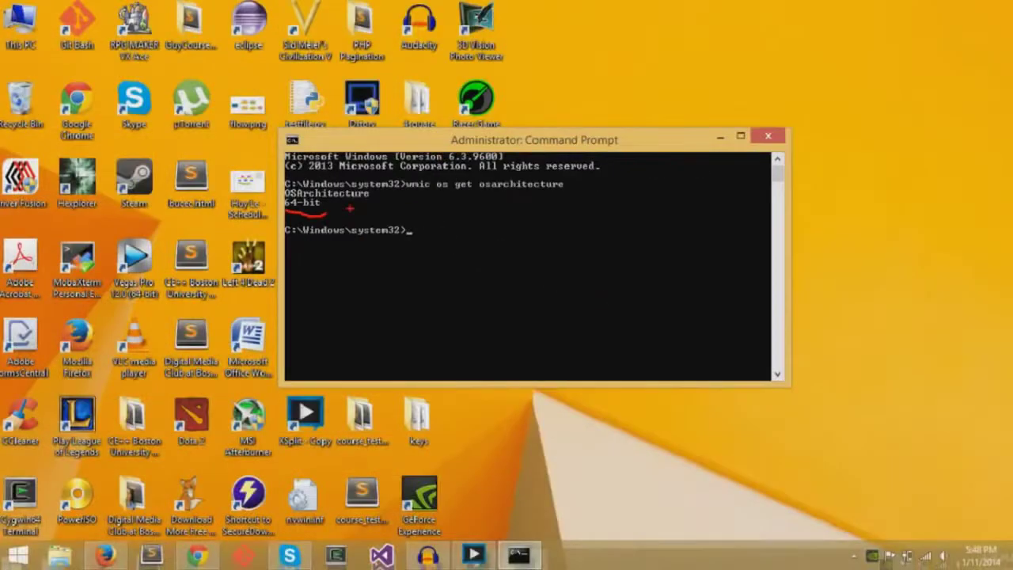
pyautogui.press('Escape')
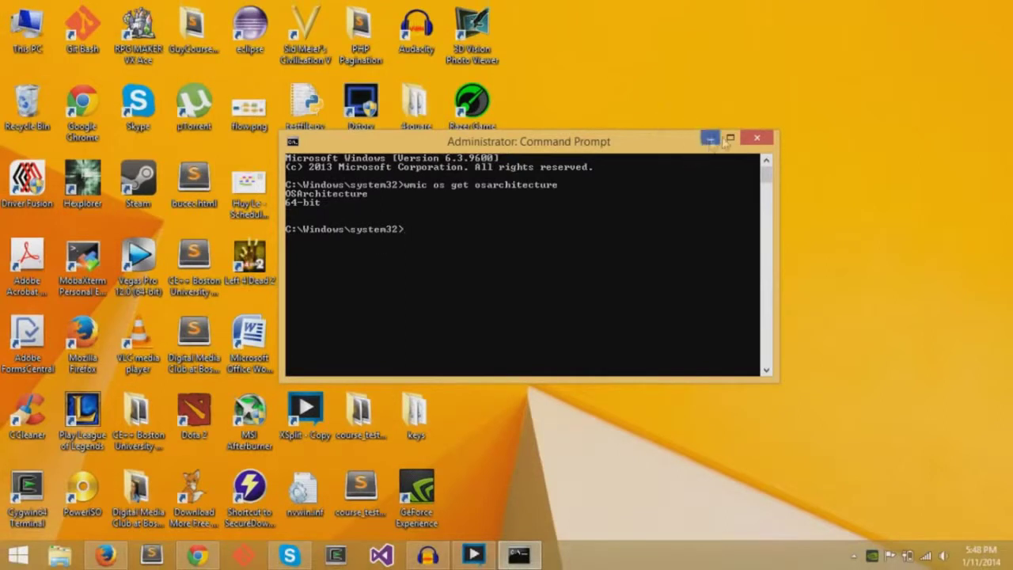
pyautogui.click(754, 140)
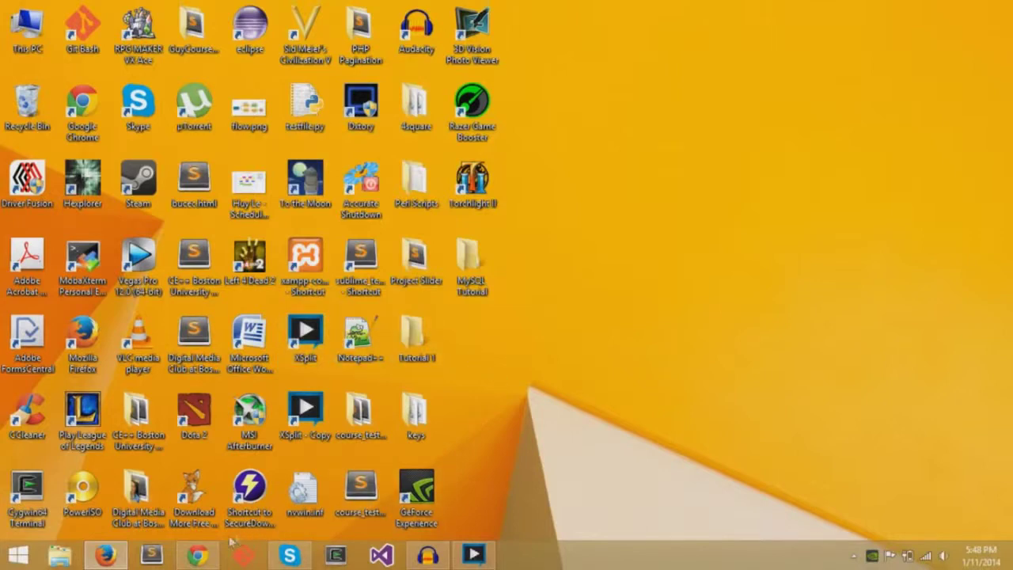
pyautogui.click(207, 558)
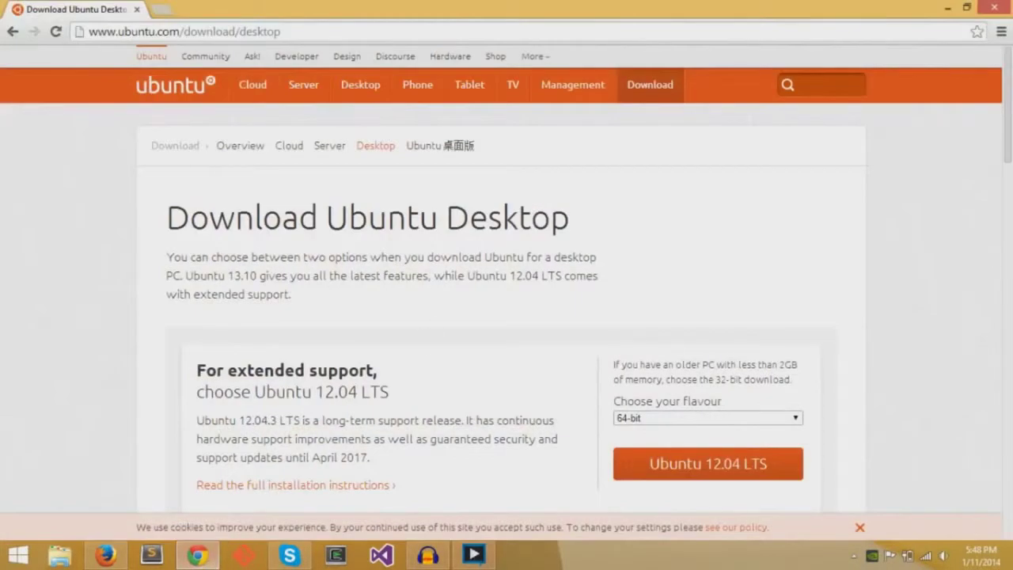
pyautogui.click(167, 32)
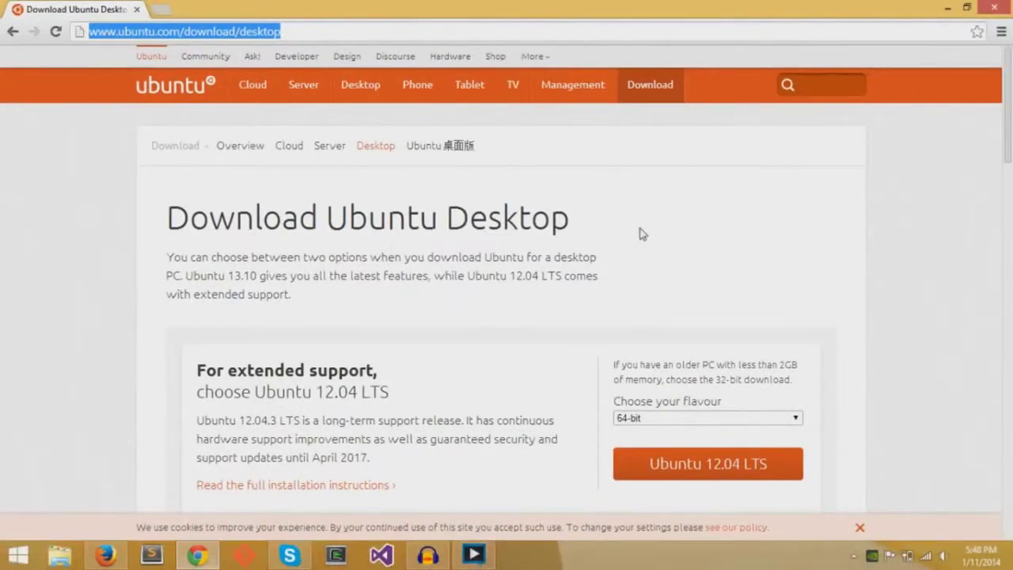
pyautogui.click(638, 235)
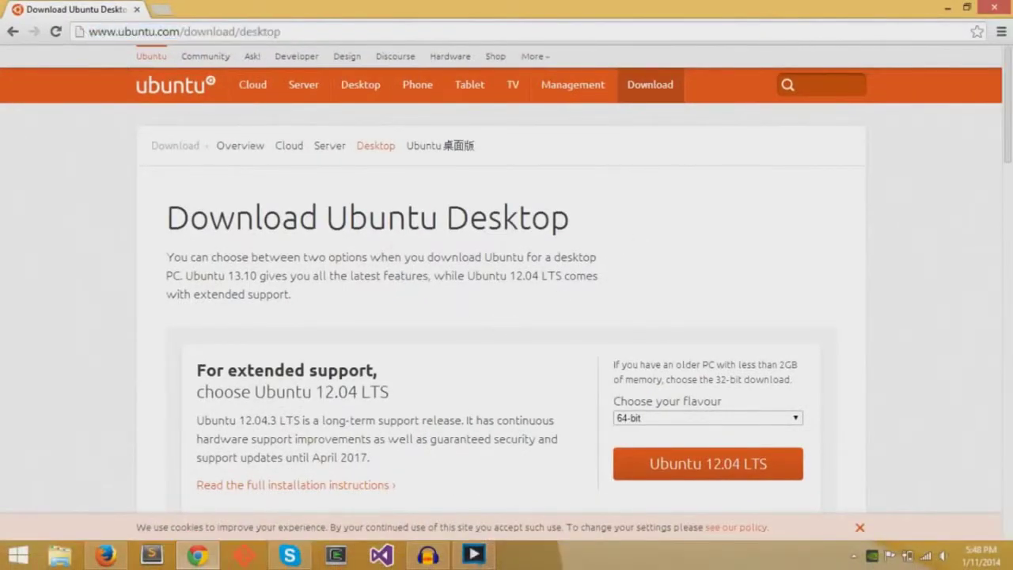
pyautogui.scroll(-2, 453, 321)
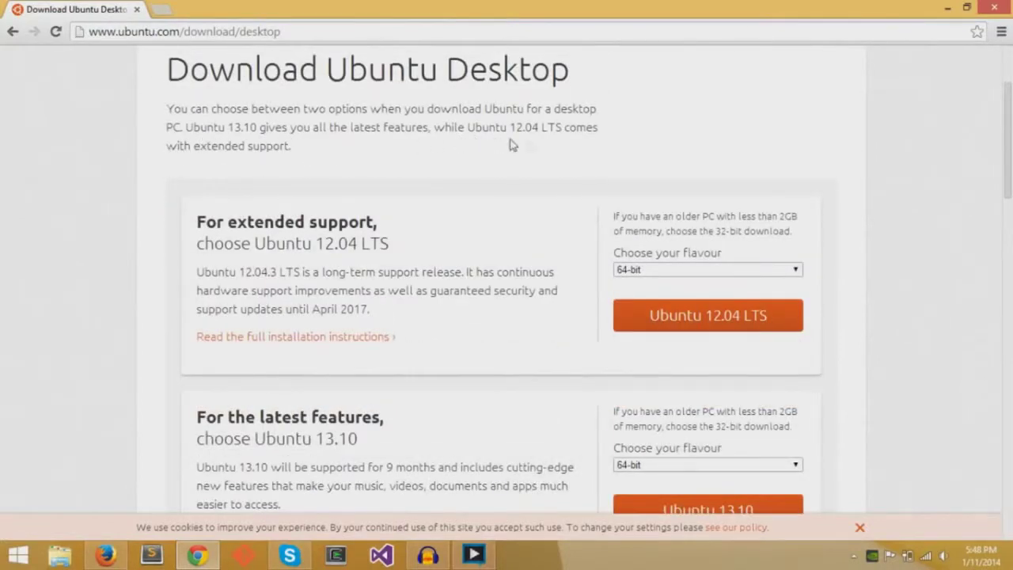
pyautogui.scroll(-2, 459, 262)
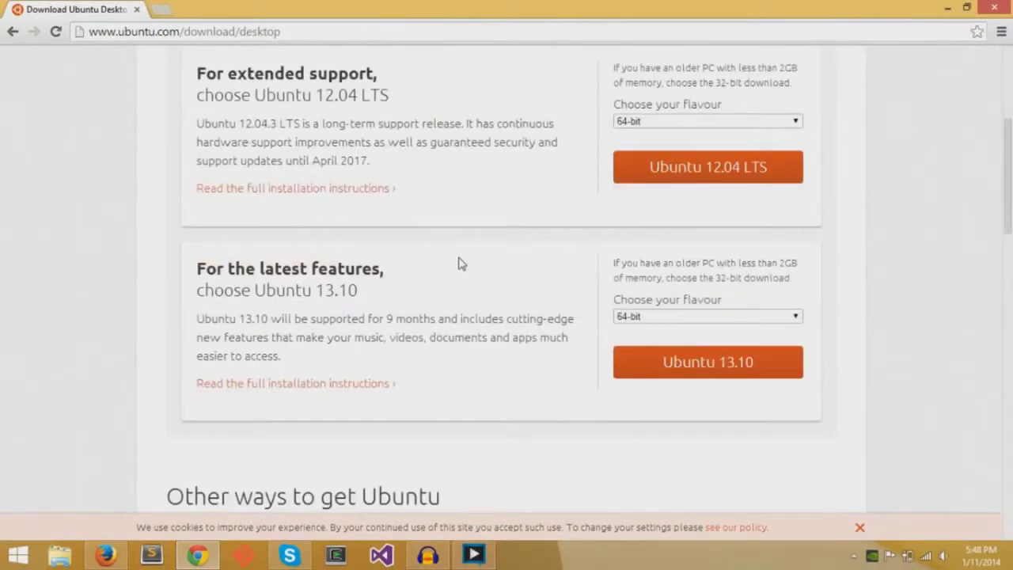
pyautogui.scroll(1, 461, 263)
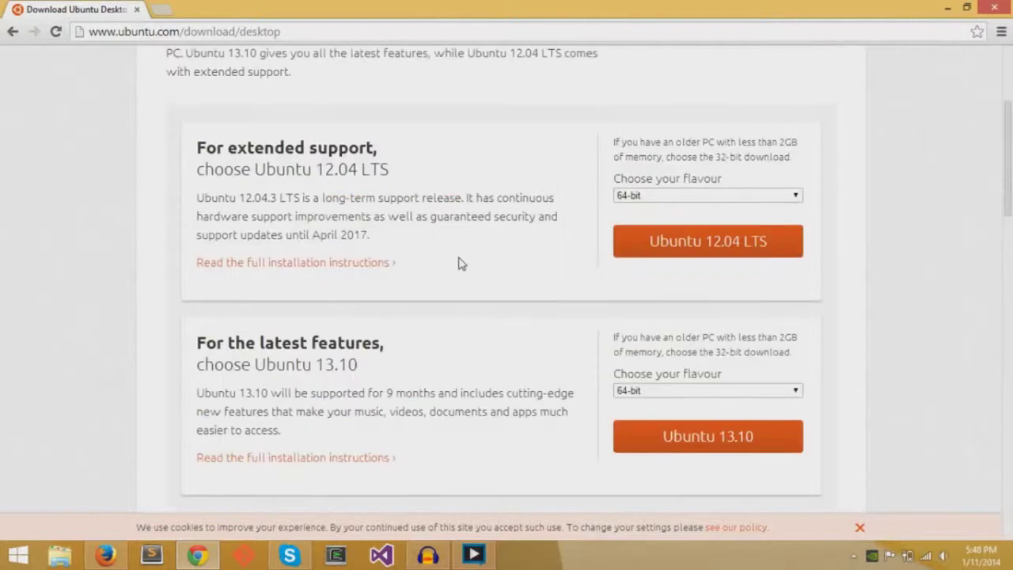
# Step: Choose the 64-bit flavour for the Ubuntu releases and proceed to the Ubuntu 13.10 download
pyautogui.click(710, 198)
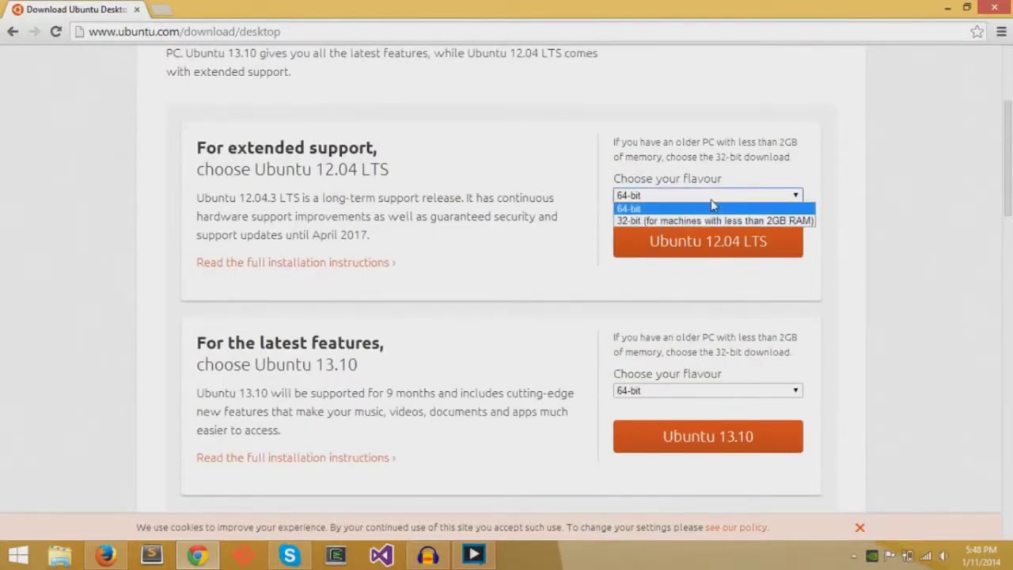
pyautogui.click(711, 207)
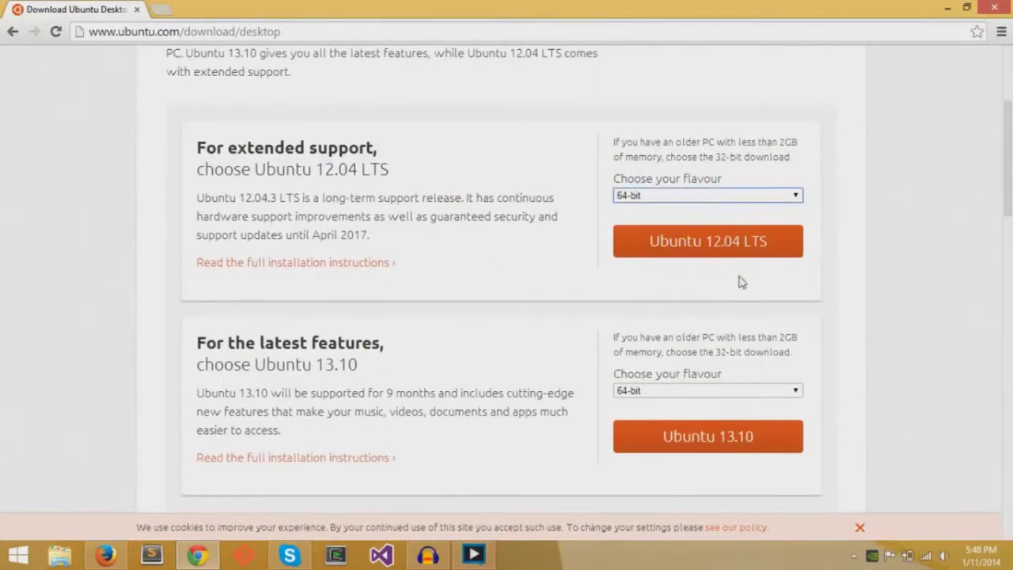
pyautogui.click(776, 392)
pyautogui.click(780, 392)
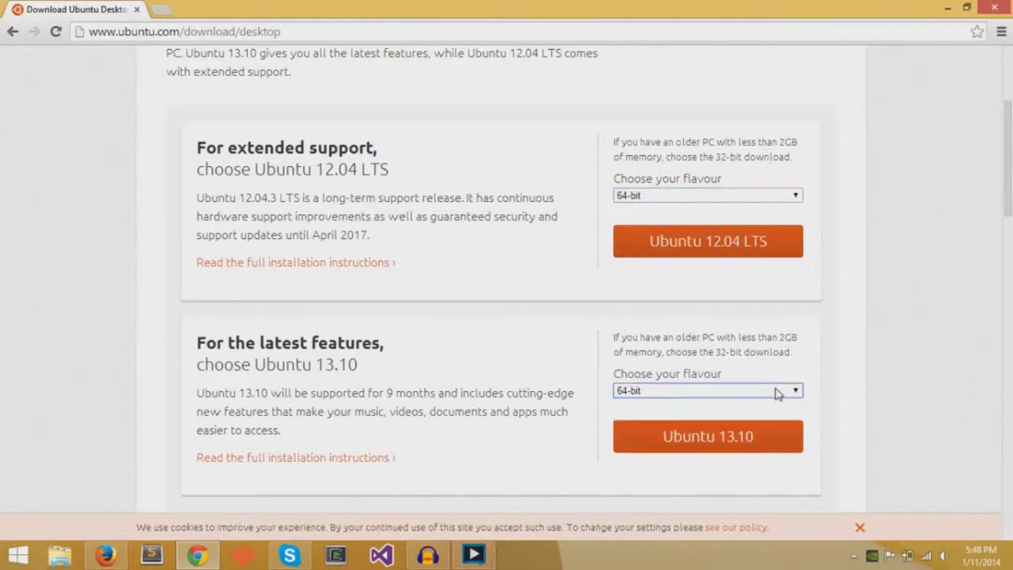
pyautogui.scroll(-1, 871, 388)
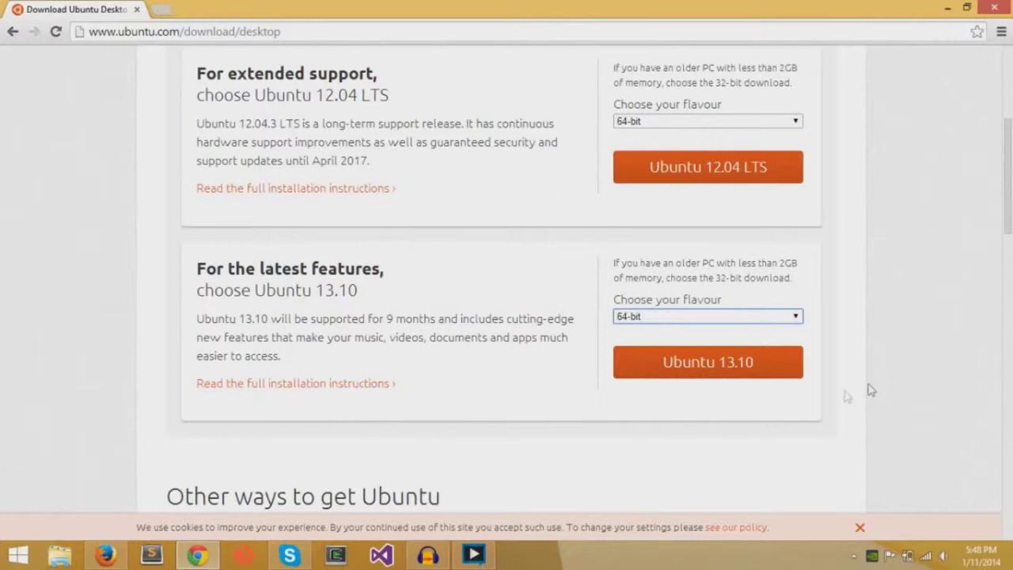
pyautogui.click(727, 376)
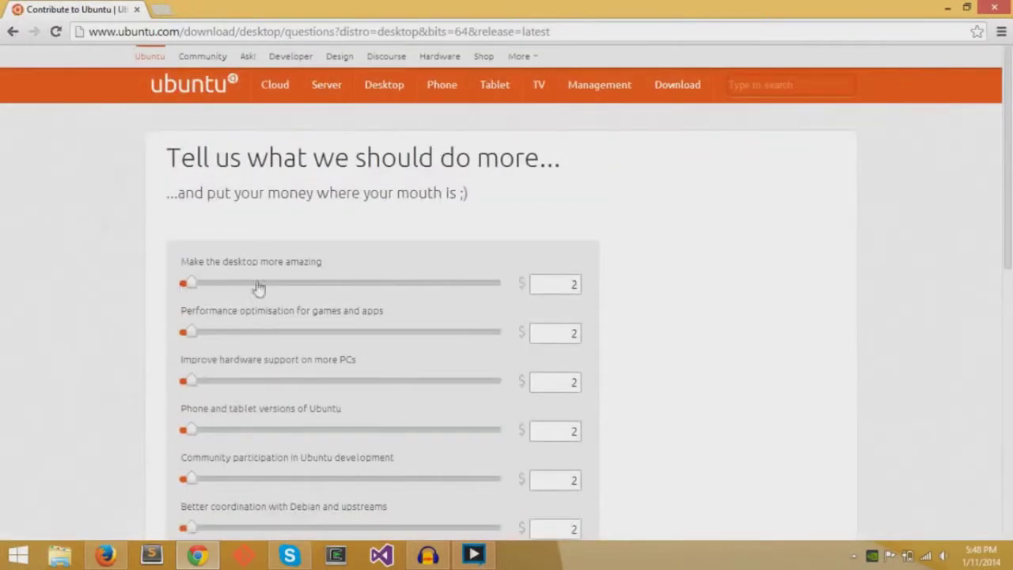
# Step: Reduce every contribution amount on the donation page to $0 and start the free Ubuntu download
pyautogui.scroll(-7, 473, 255)
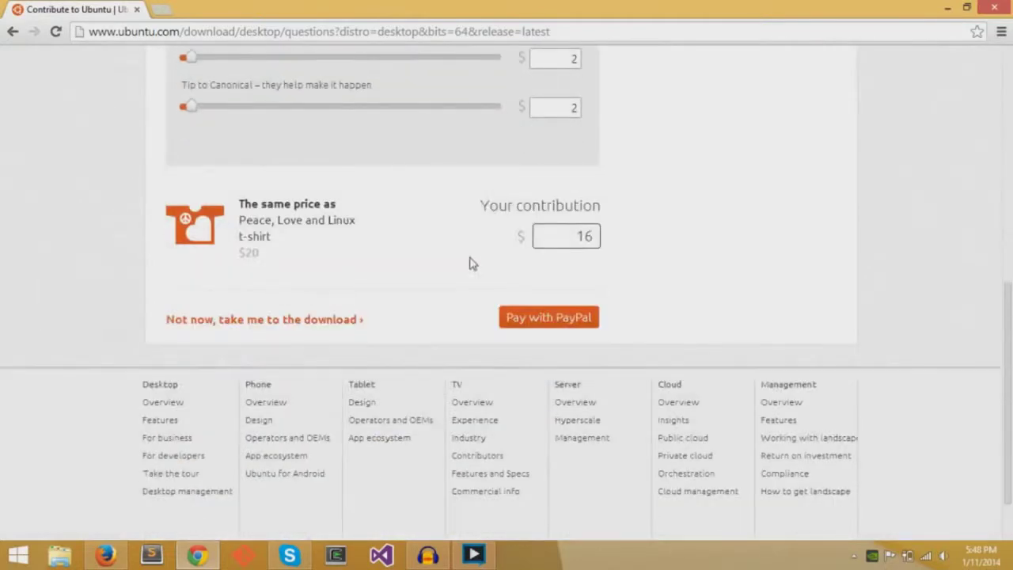
pyautogui.doubleClick(584, 236)
pyautogui.click(629, 251)
pyautogui.scroll(3, 643, 271)
pyautogui.scroll(2, 643, 271)
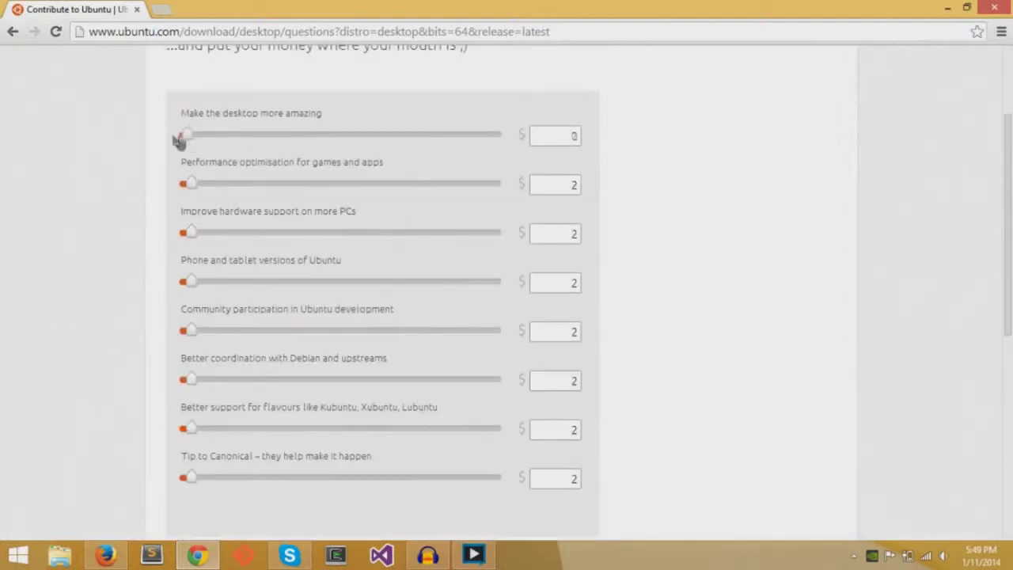
pyautogui.moveTo(190, 184); pyautogui.dragTo(170, 185)
pyautogui.moveTo(191, 234); pyautogui.dragTo(169, 241)
pyautogui.moveTo(190, 282); pyautogui.dragTo(169, 286)
pyautogui.moveTo(195, 331); pyautogui.dragTo(169, 340)
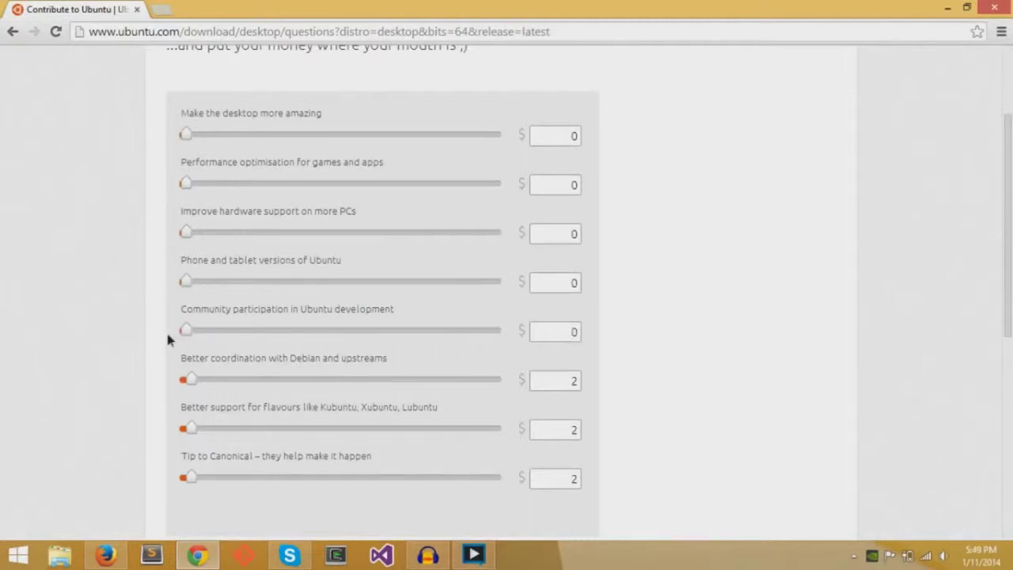
pyautogui.moveTo(191, 428); pyautogui.dragTo(164, 420)
pyautogui.moveTo(190, 478); pyautogui.dragTo(128, 463)
pyautogui.scroll(-3, 447, 496)
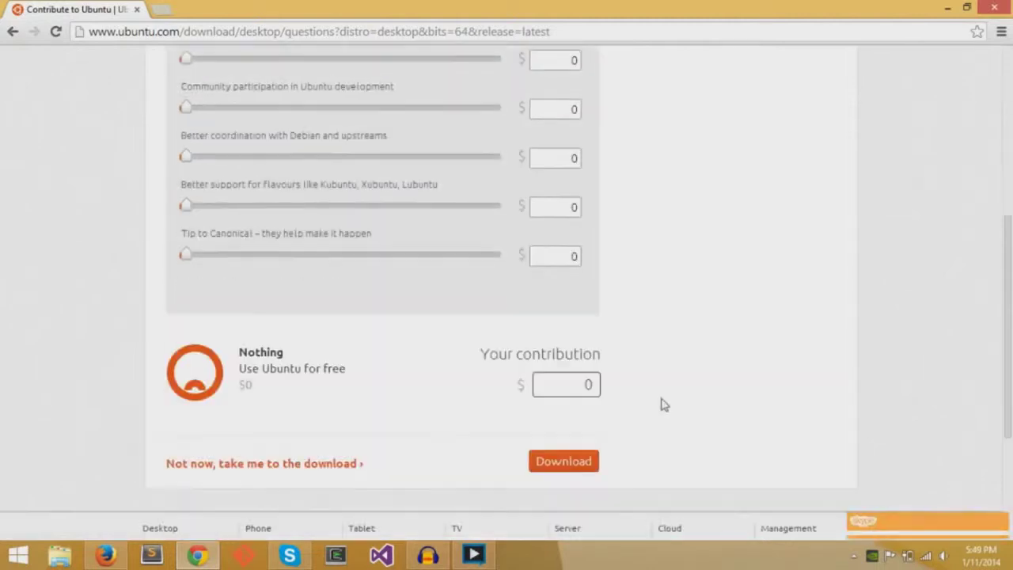
pyautogui.click(561, 469)
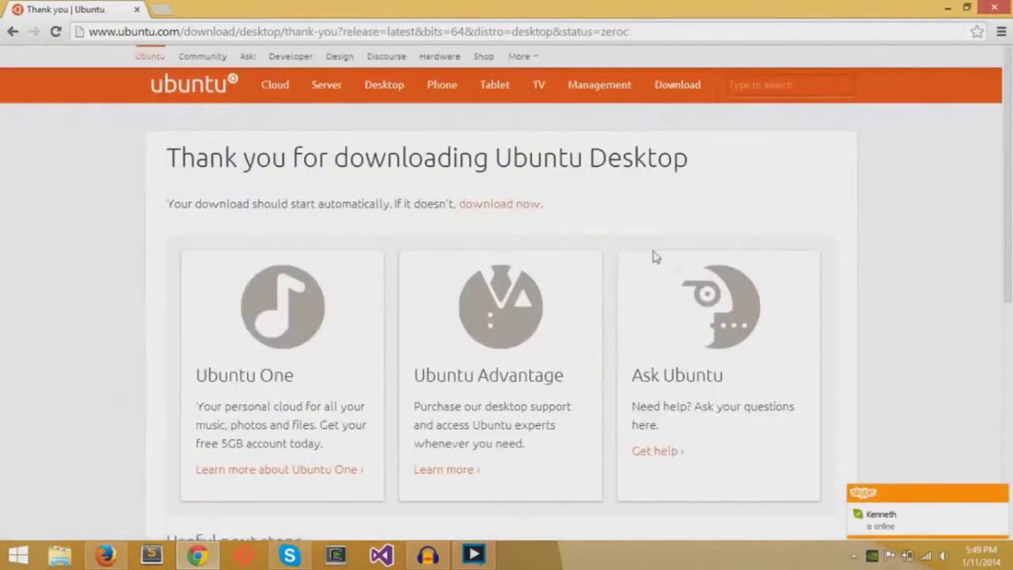
# Step: Check the progress of the Ubuntu 13.10 ISO download on the thank-you page
pyautogui.scroll(-1, 616, 248)
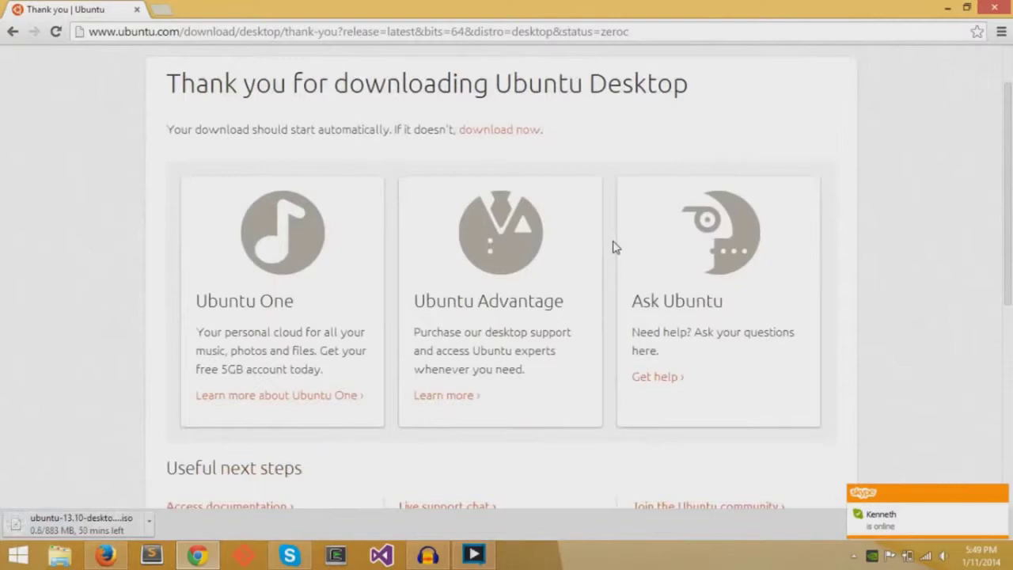
pyautogui.scroll(1, 614, 245)
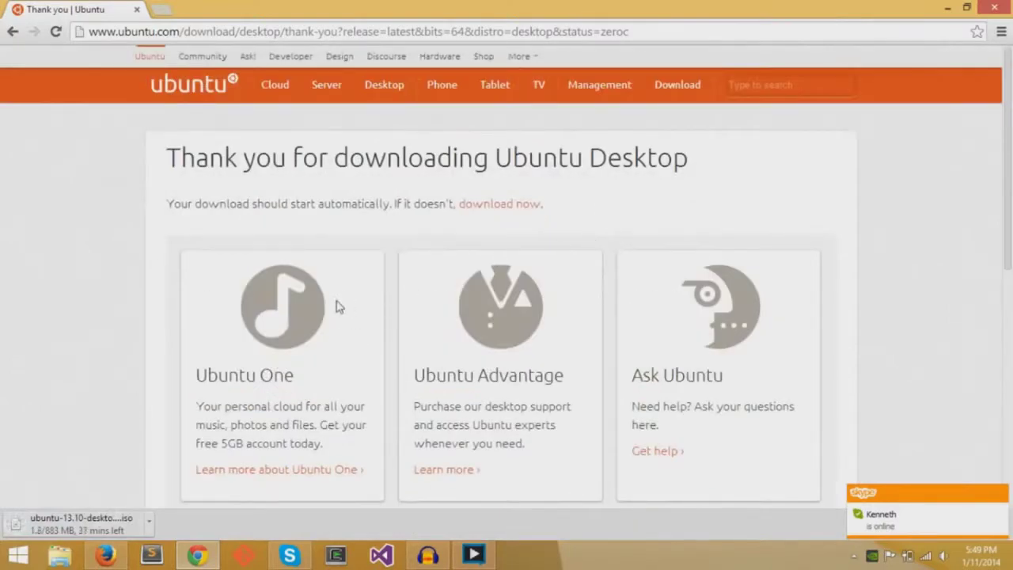
pyautogui.scroll(-1, 104, 403)
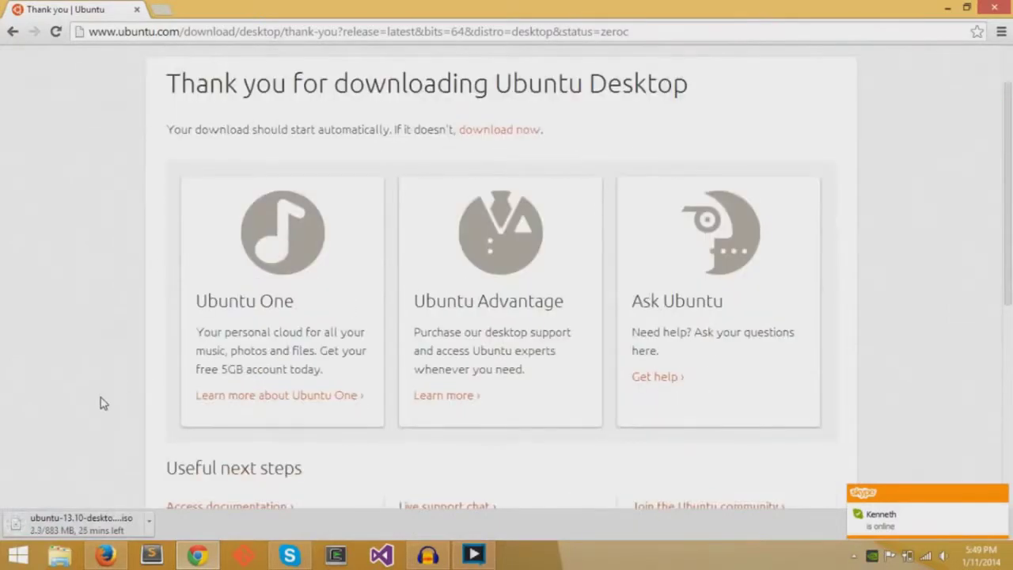
pyautogui.scroll(-5, 101, 403)
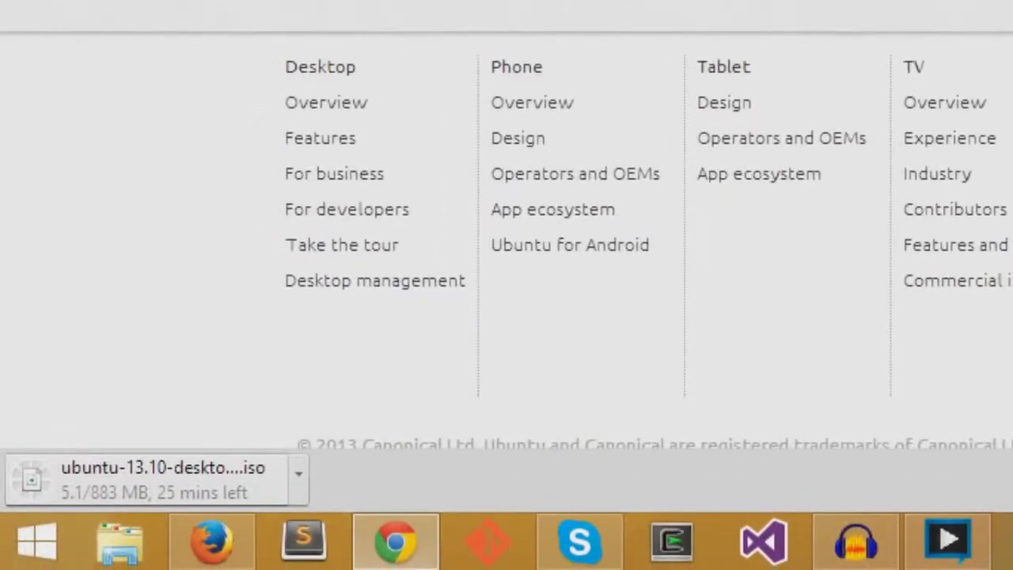
pyautogui.moveTo(60, 488); pyautogui.dragTo(276, 486)
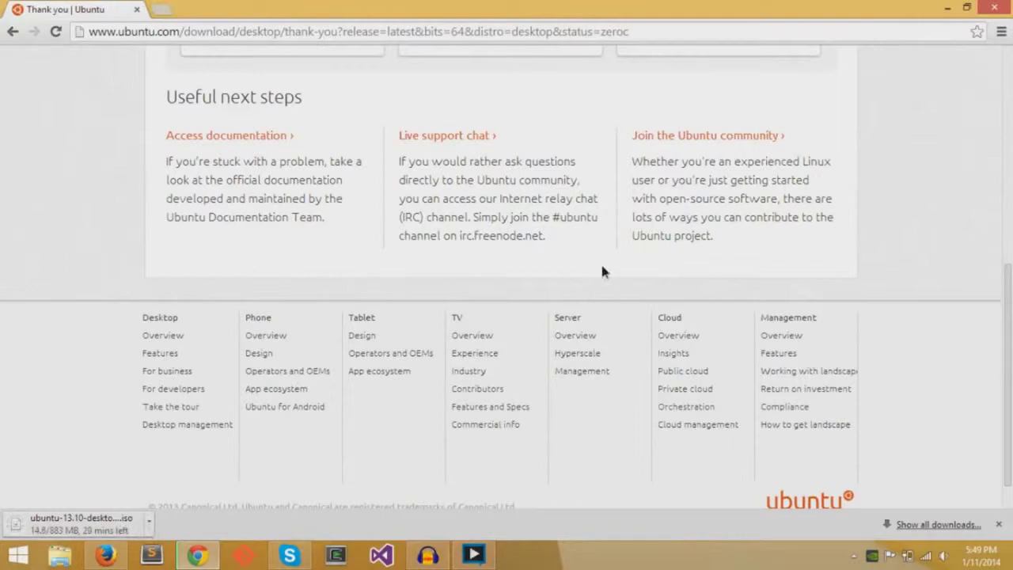
pyautogui.scroll(4, 602, 276)
pyautogui.scroll(2, 601, 276)
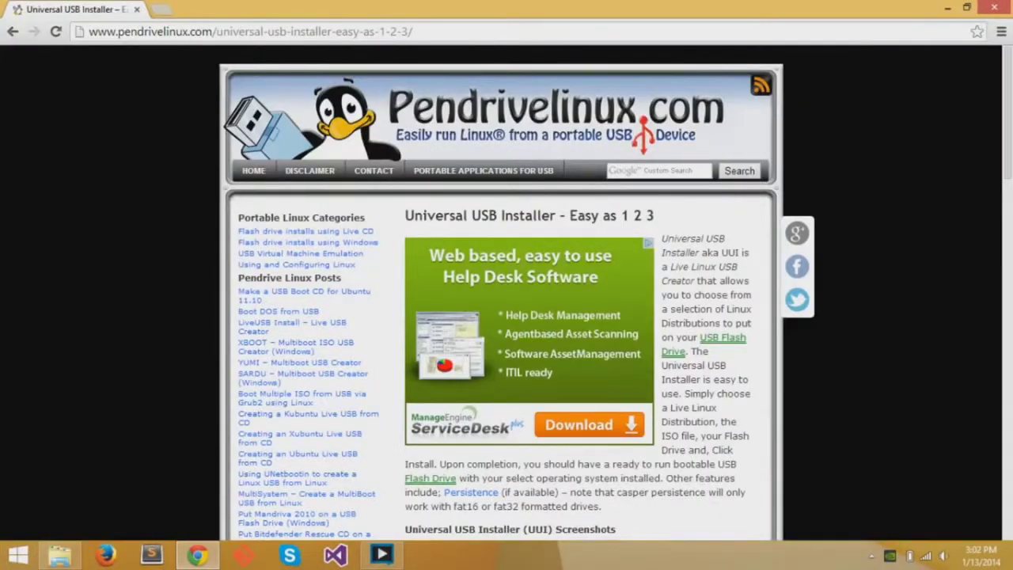
# Step: Download Universal-USB-Installer-1.9.5.1.exe from the pendrivelinux.com Universal USB Installer page
pyautogui.click(172, 38)
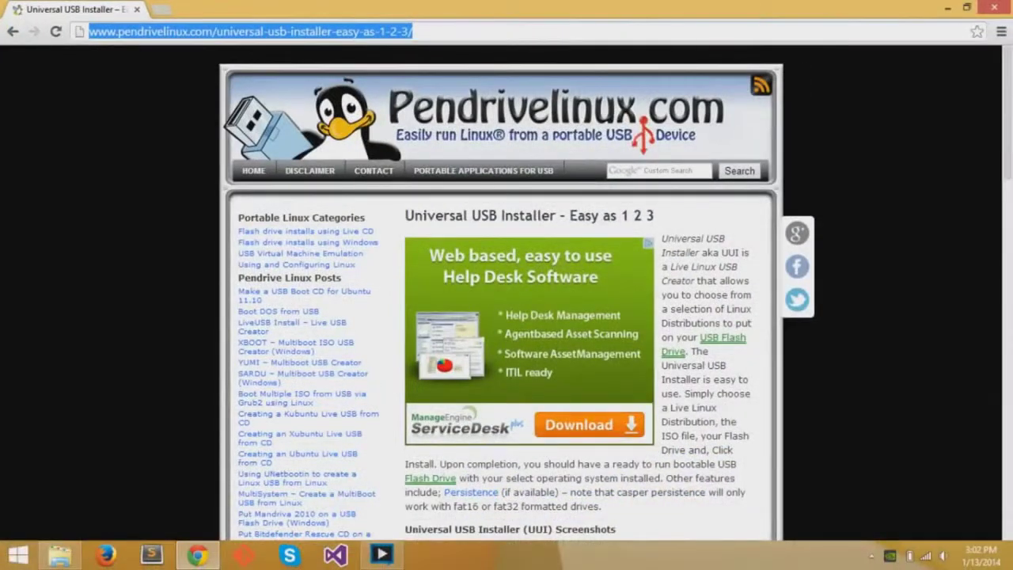
pyautogui.scroll(-5, 746, 327)
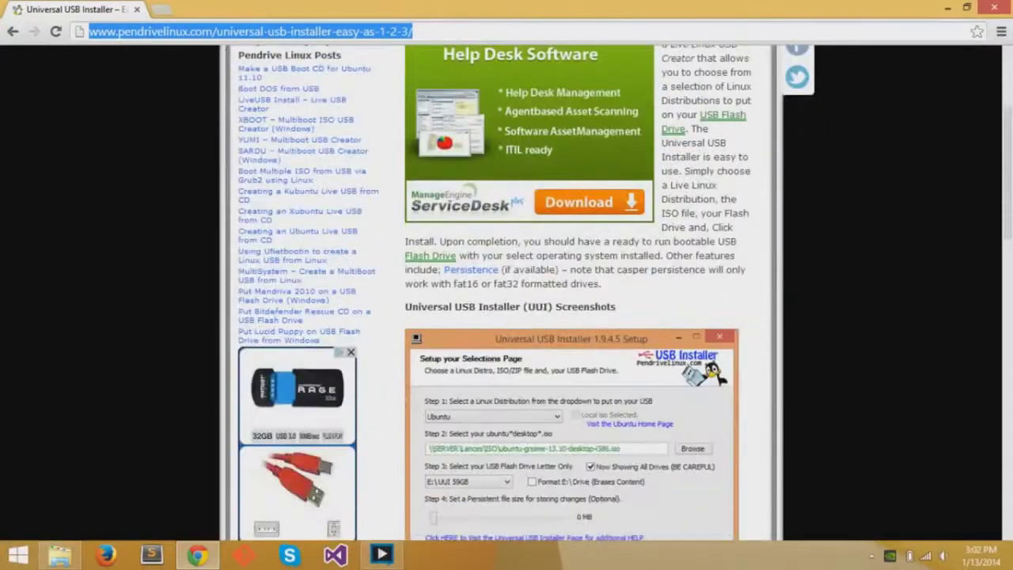
pyautogui.scroll(-2, 747, 327)
pyautogui.scroll(-5, 746, 327)
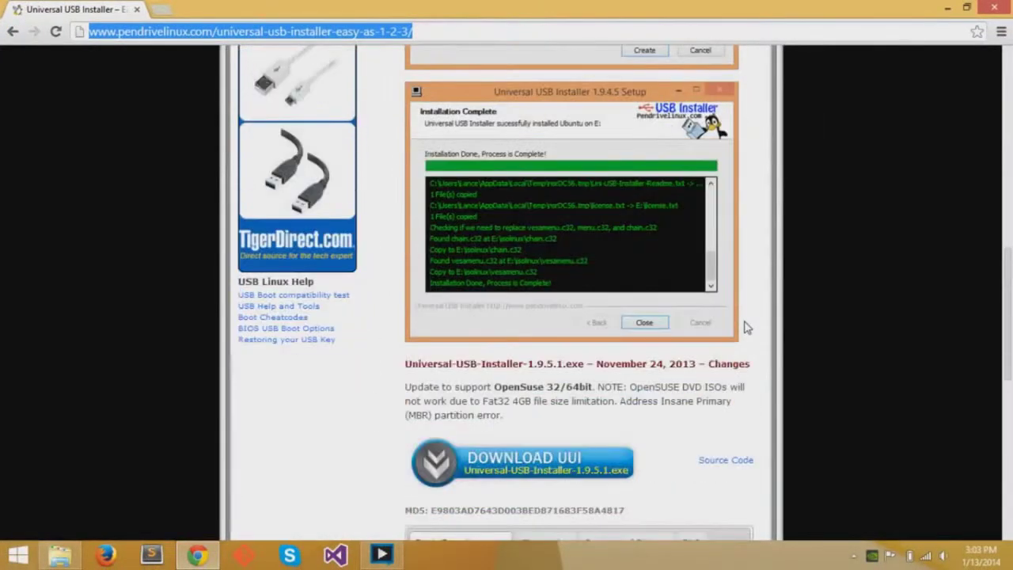
pyautogui.scroll(1, 736, 321)
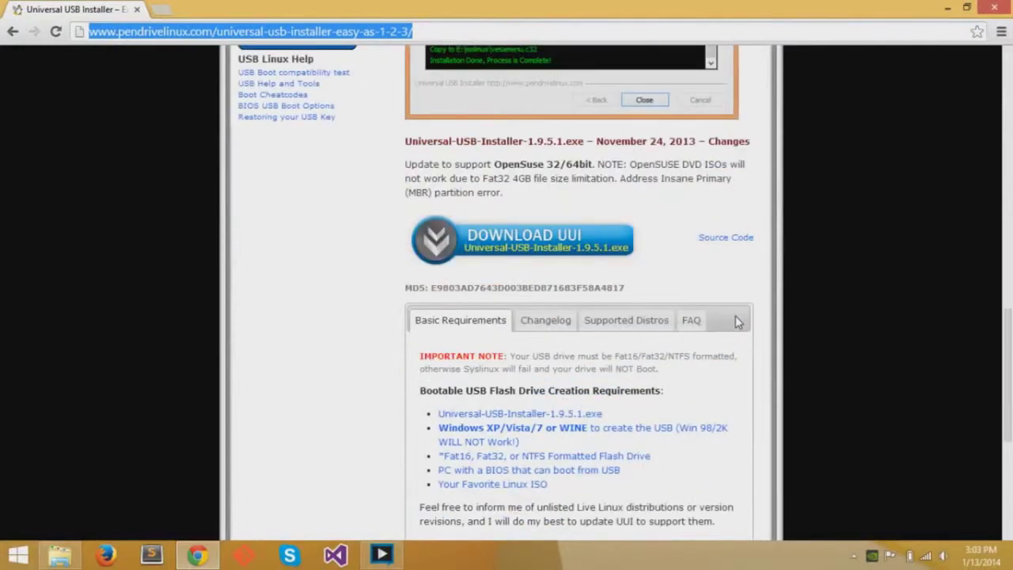
pyautogui.click(561, 254)
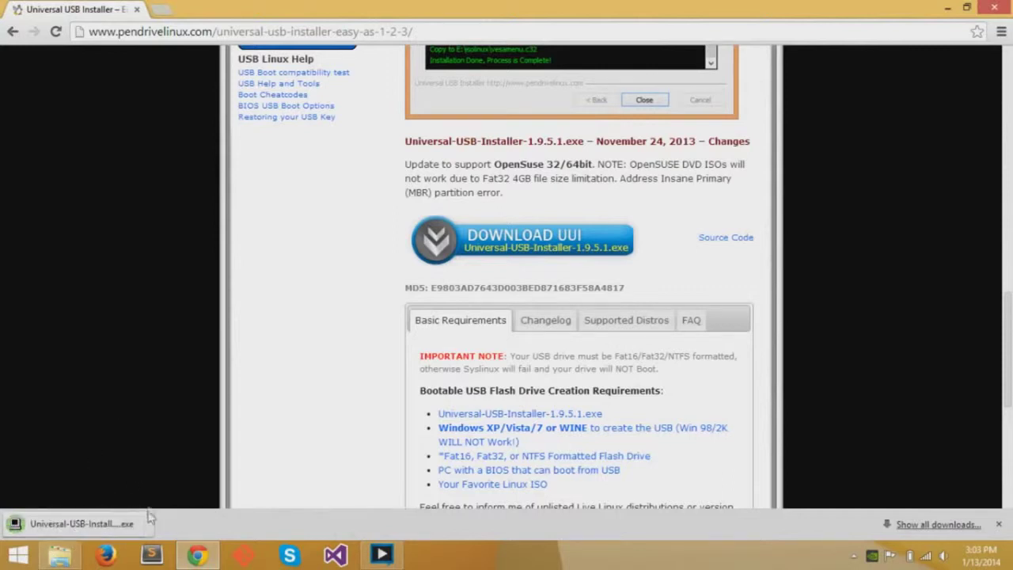
# Step: Launch the downloaded Universal USB Installer and accept its license agreement
pyautogui.click(122, 527)
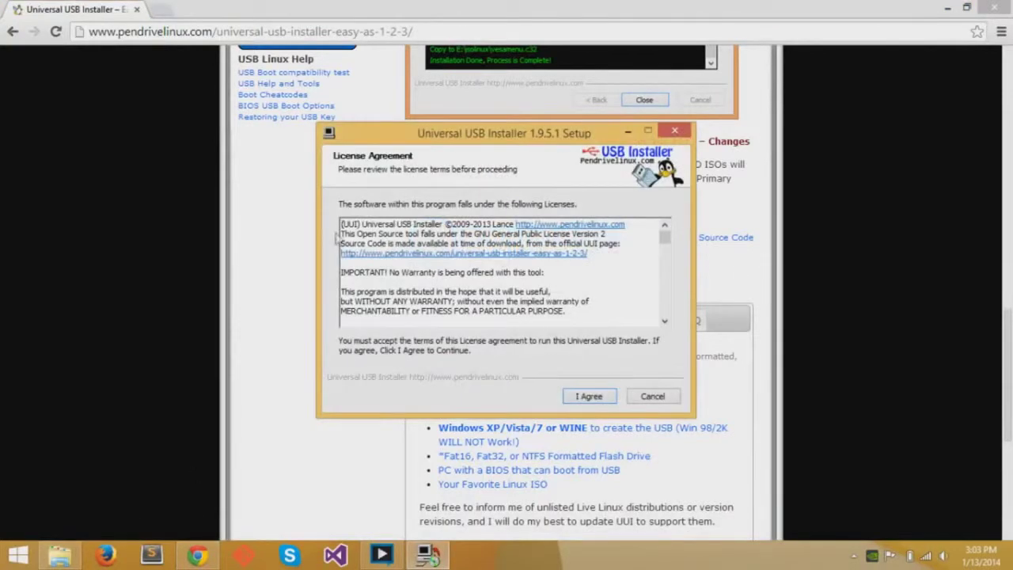
pyautogui.scroll(-2, 601, 317)
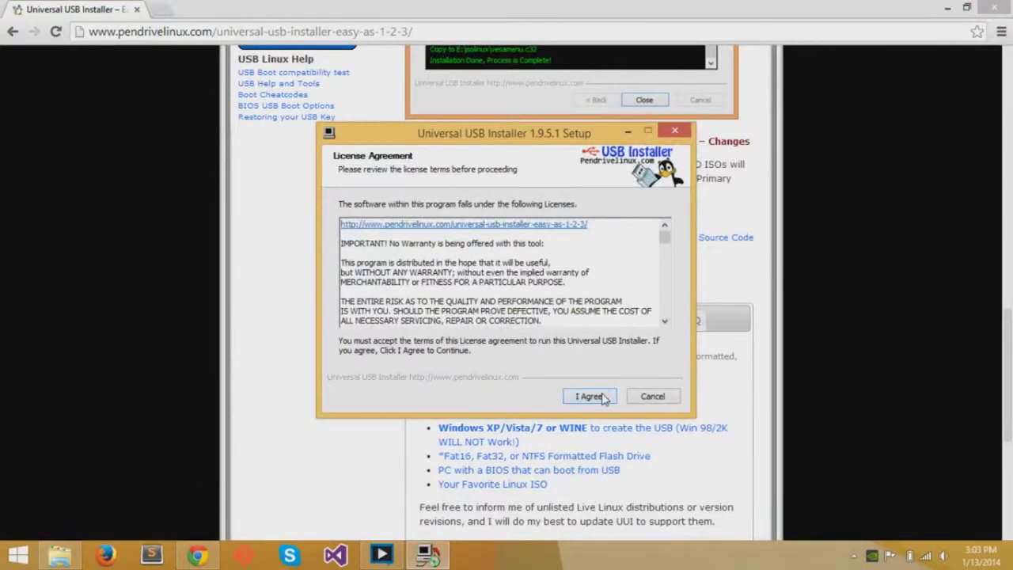
pyautogui.click(592, 397)
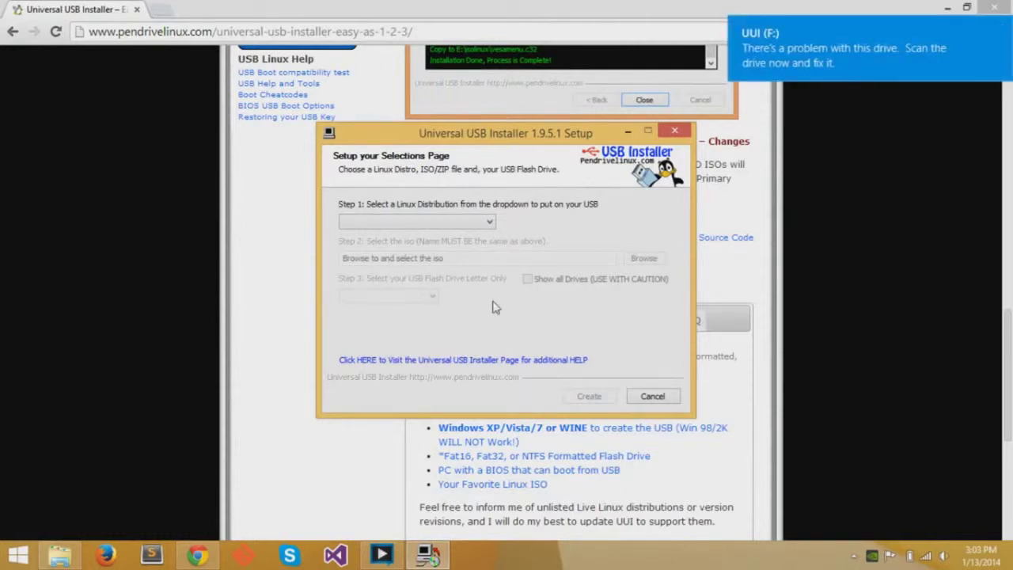
# Step: Choose Ubuntu as the Linux distribution to put on the USB drive
pyautogui.click(479, 224)
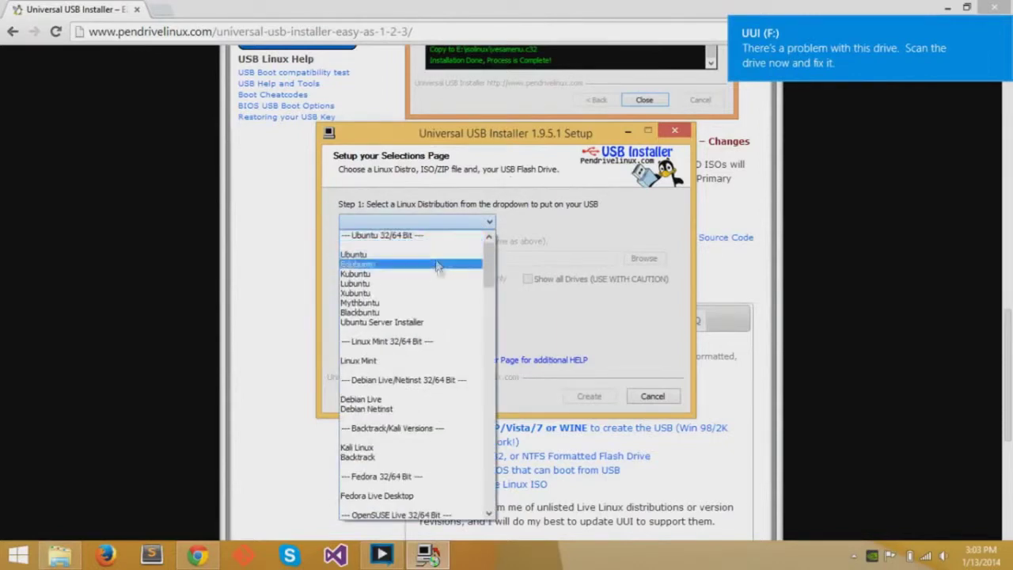
pyautogui.scroll(-9, 419, 350)
pyautogui.moveTo(489, 313); pyautogui.dragTo(490, 285)
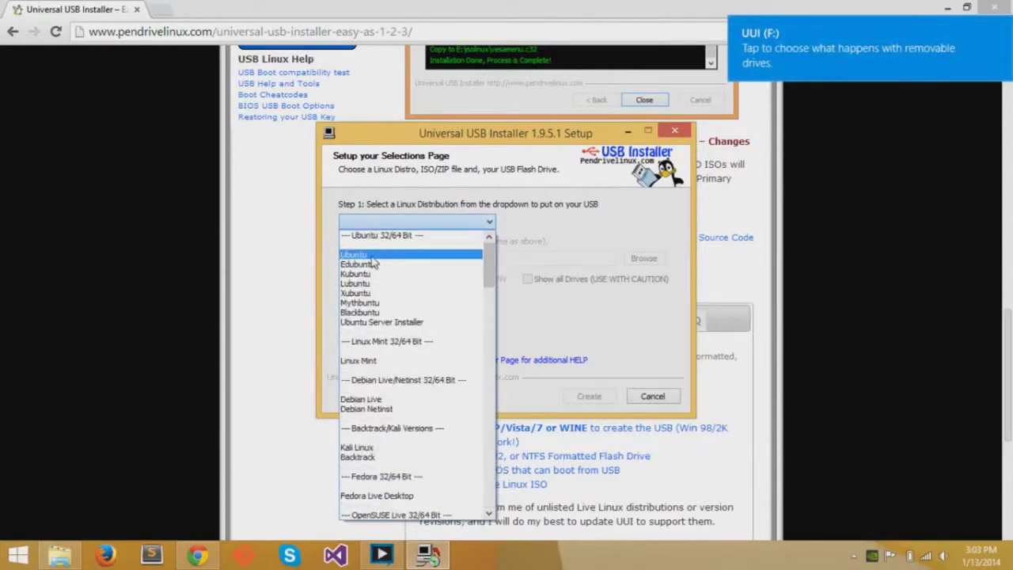
pyautogui.click(369, 255)
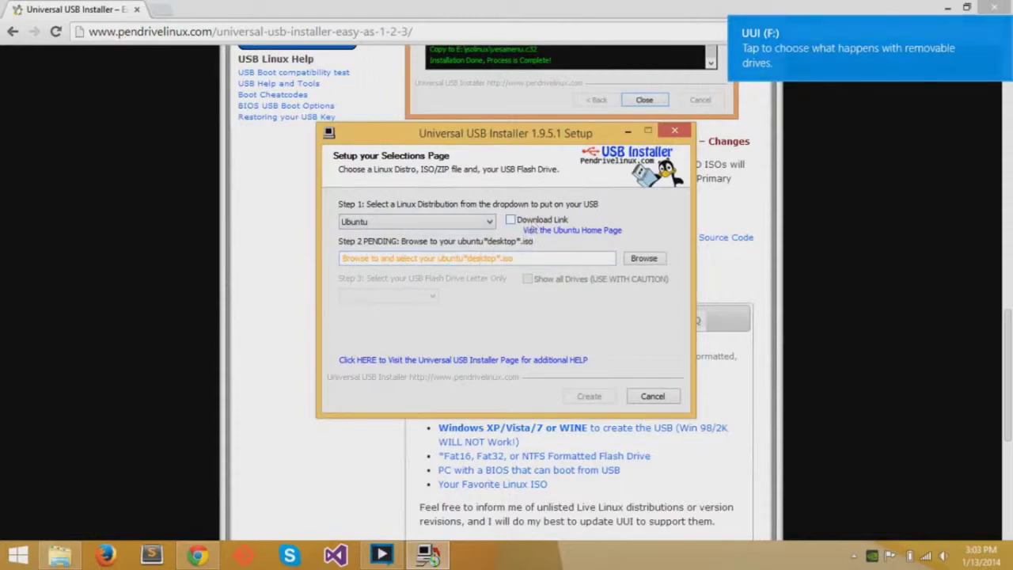
# Step: Select ubuntu-13.10-desktop-amd64.iso from the Downloads folder as the source ISO
pyautogui.click(648, 260)
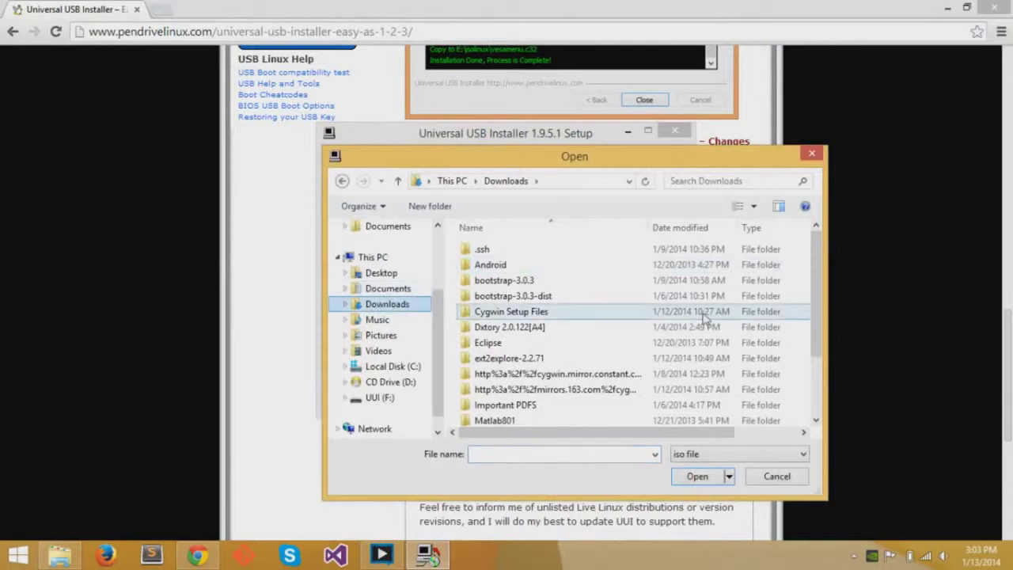
pyautogui.scroll(-2, 712, 372)
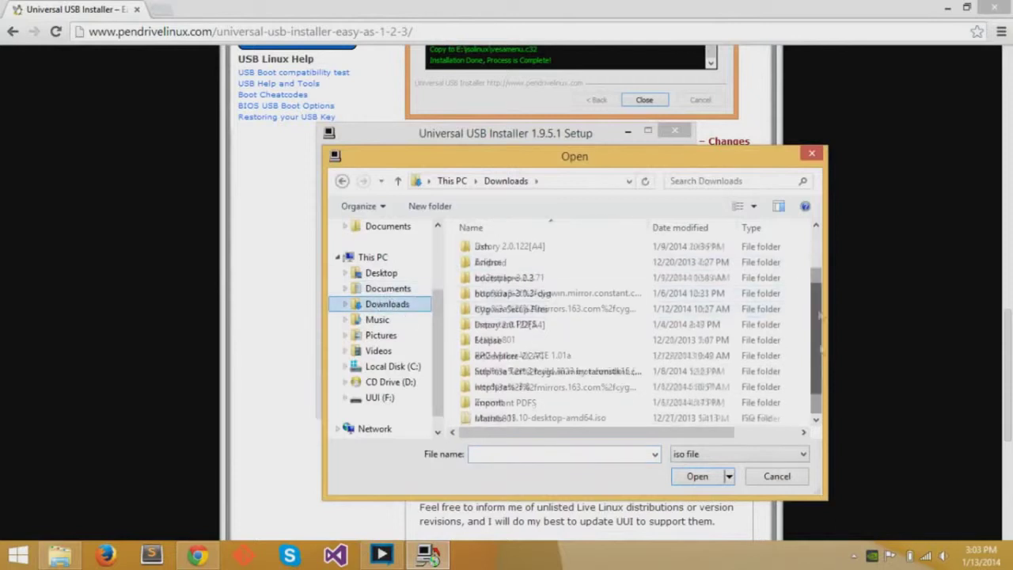
pyautogui.click(554, 420)
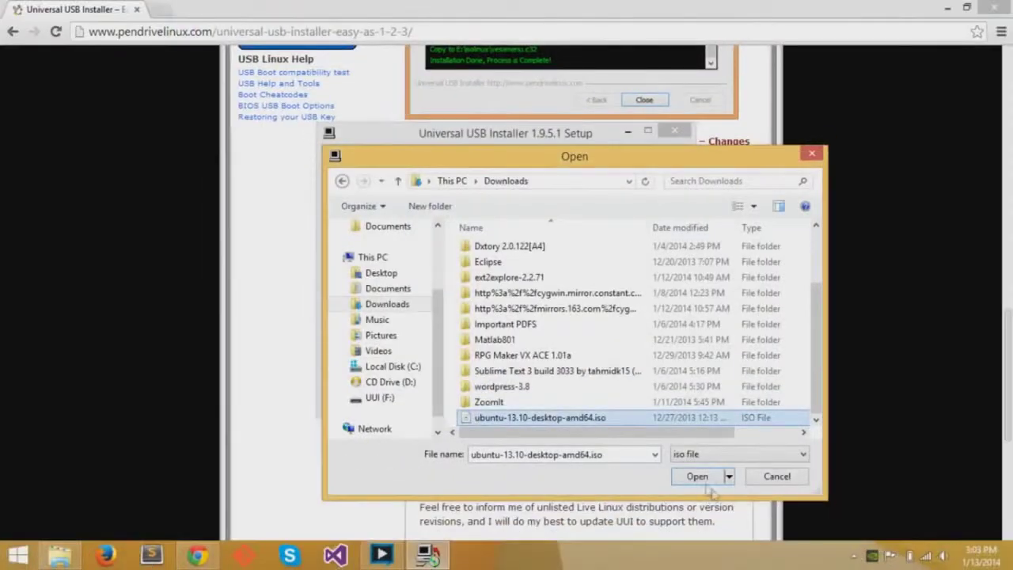
pyautogui.click(699, 479)
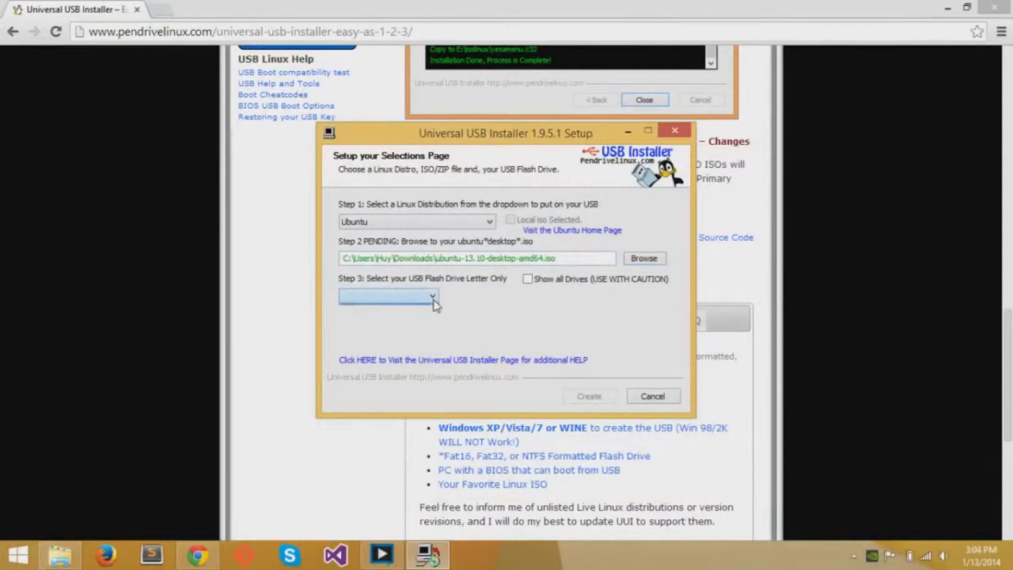
# Step: Show all drives, select F:\UUI 14GB as the USB target, and enable formatting it as Fat32
pyautogui.click(529, 279)
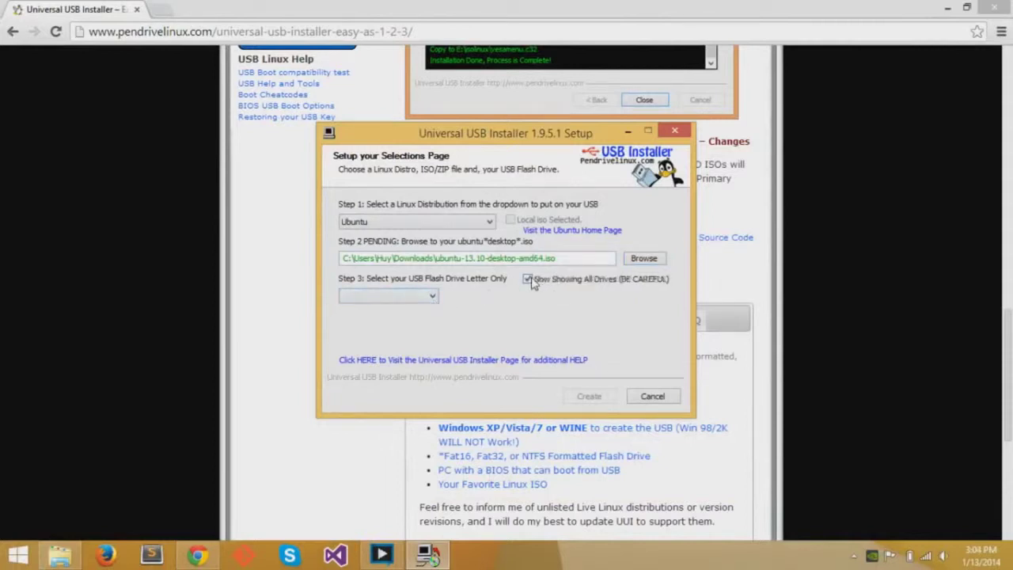
pyautogui.click(430, 297)
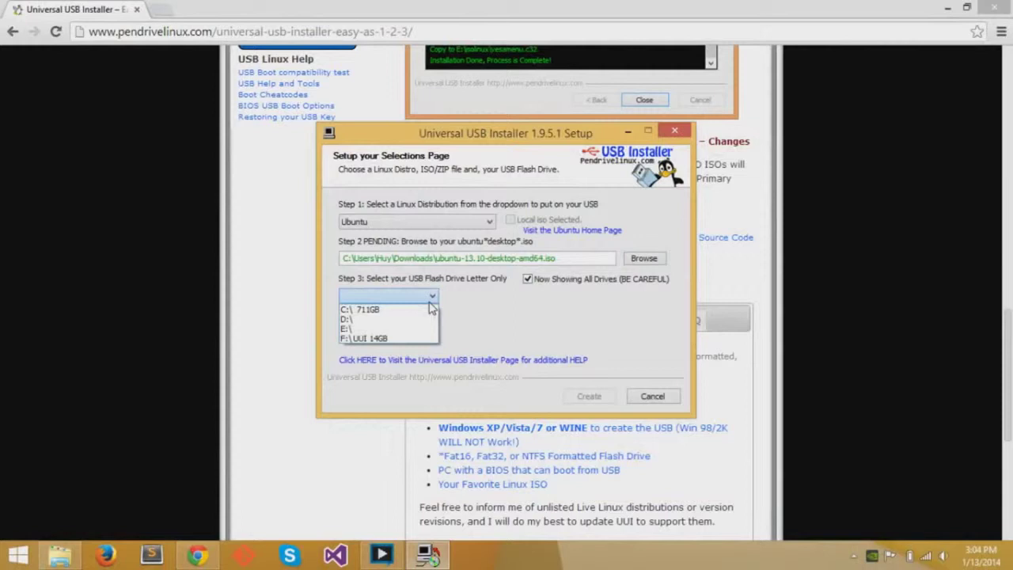
pyautogui.click(407, 339)
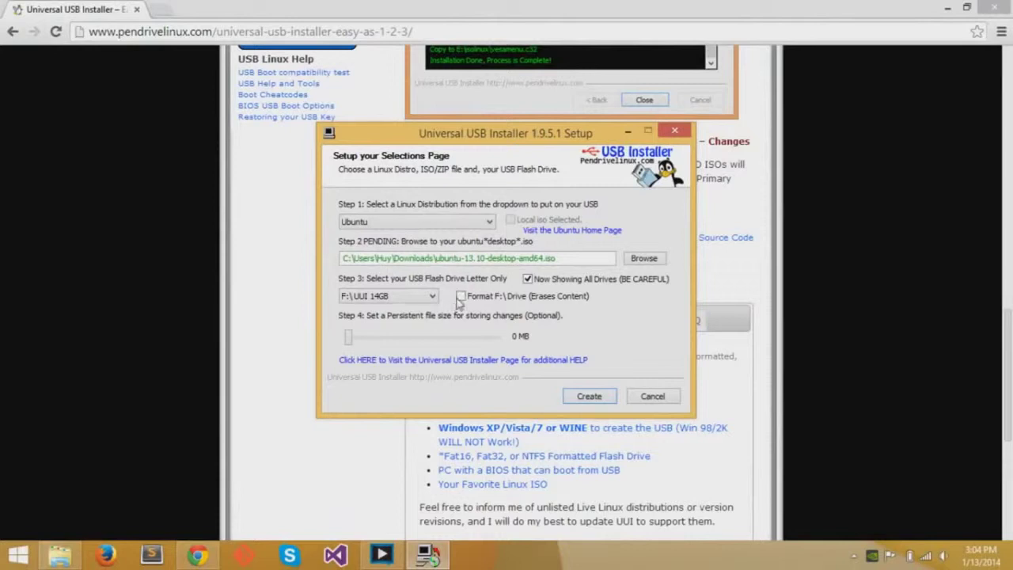
pyautogui.click(461, 297)
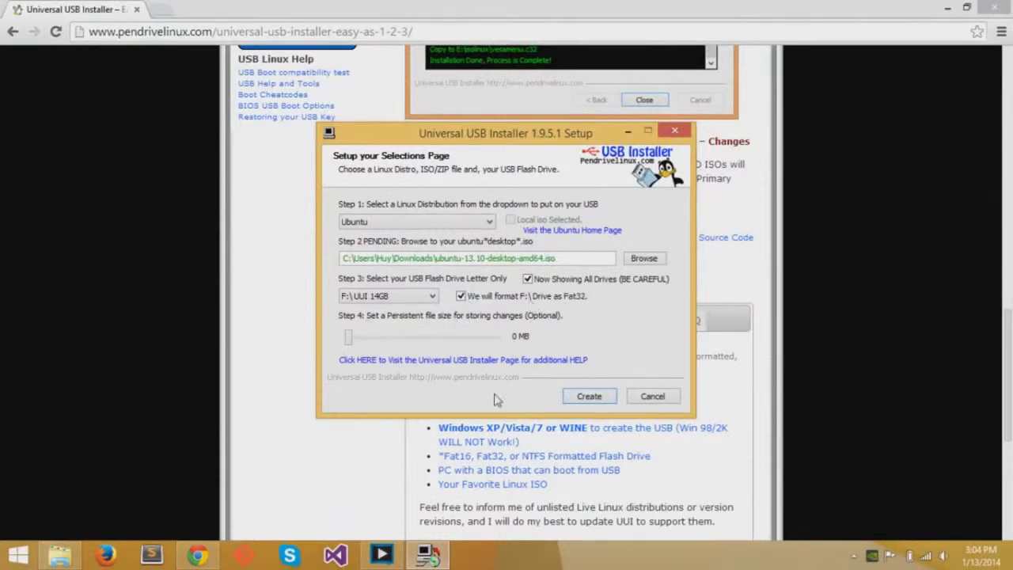
# Step: Create the bootable Ubuntu USB on drive F:, confirming the format and install actions, and close the installer once it finishes
pyautogui.click(594, 399)
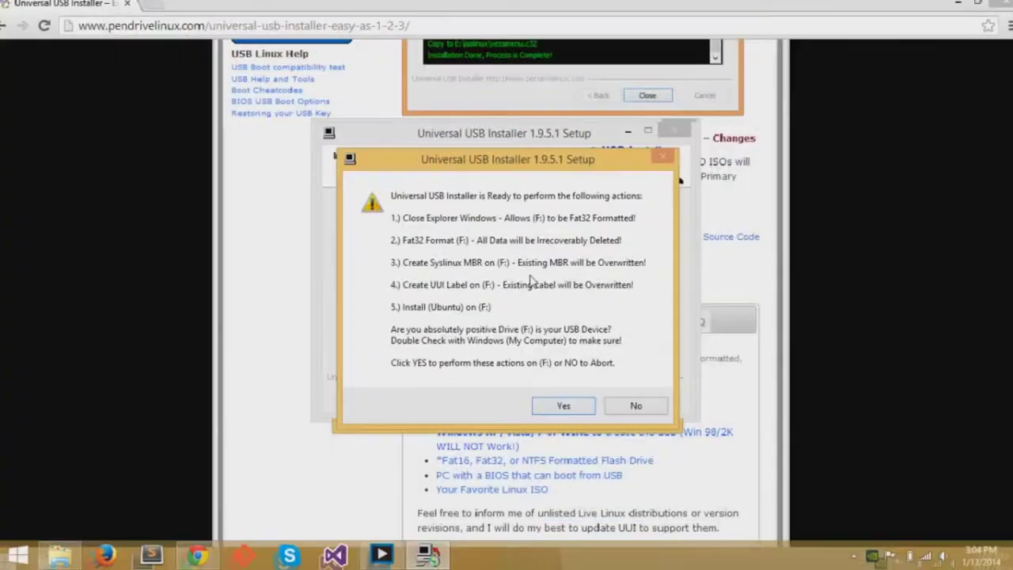
pyautogui.click(563, 406)
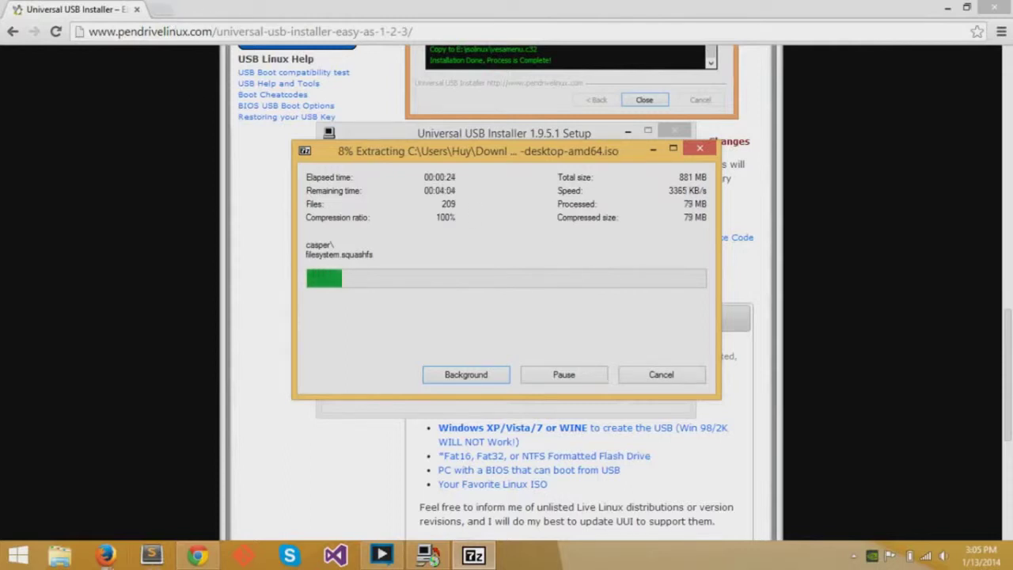
pyautogui.click(106, 557)
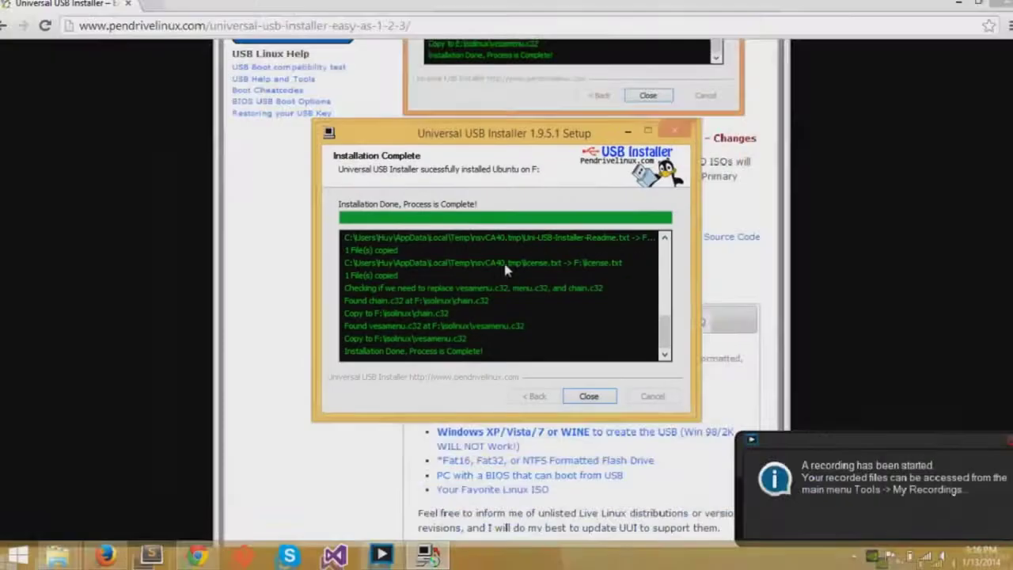
pyautogui.click(674, 529)
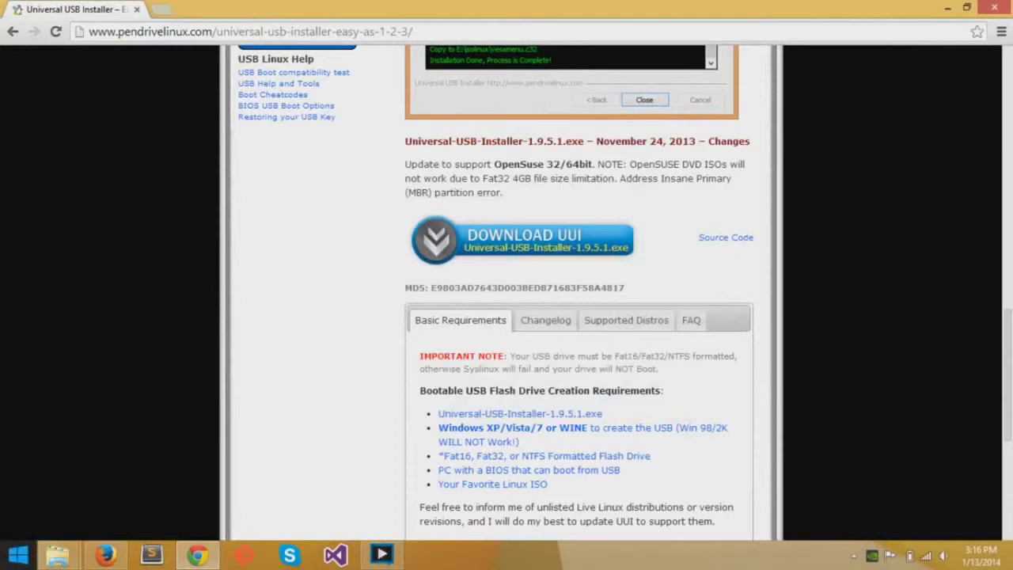
# Step: Open This PC in File Explorer and eject the Install Ubuntu (F:) USB drive
pyautogui.rightClick(57, 555)
pyautogui.click(101, 486)
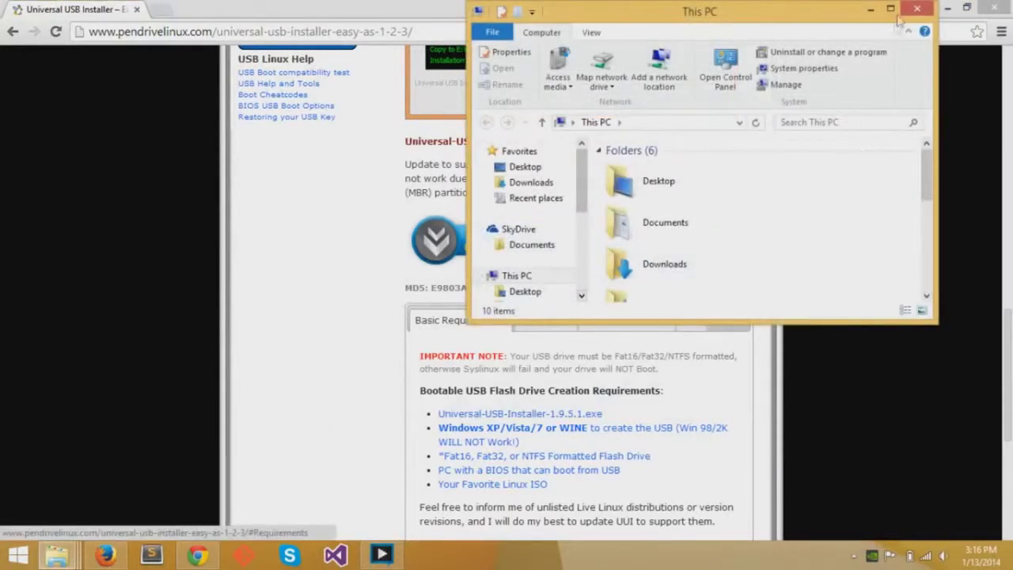
pyautogui.moveTo(926, 174); pyautogui.dragTo(926, 266)
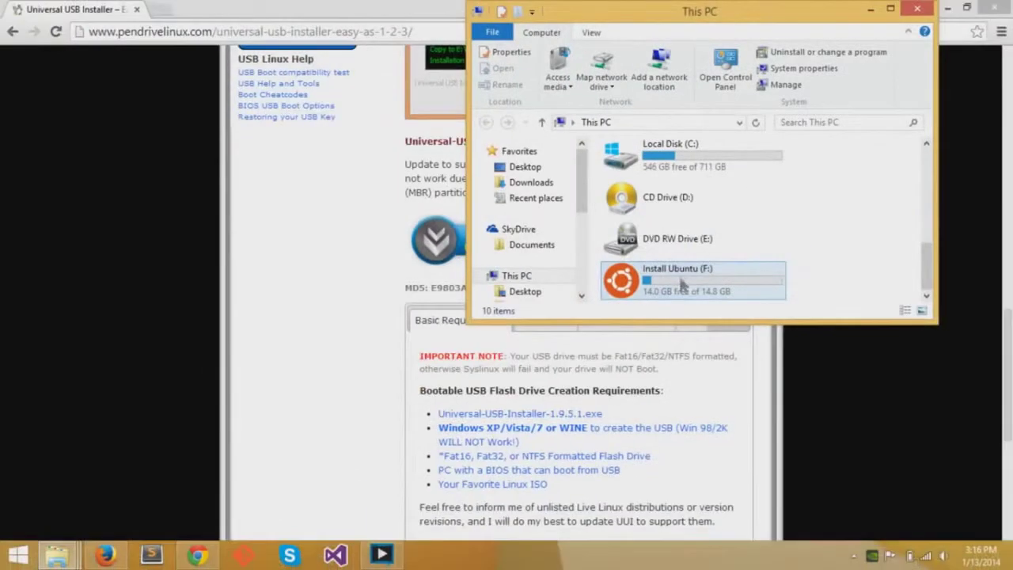
pyautogui.click(687, 284)
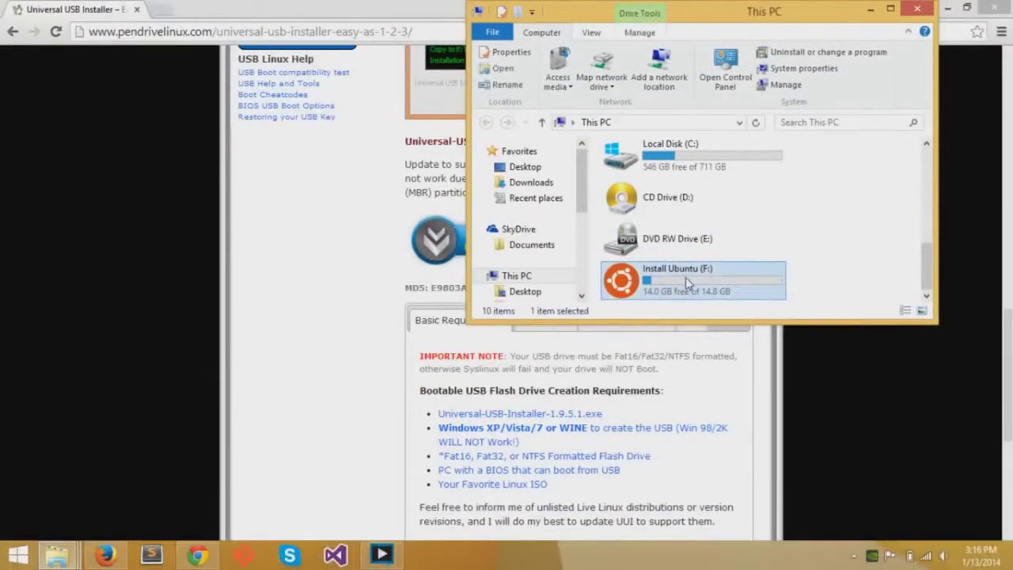
pyautogui.rightClick(686, 283)
pyautogui.click(746, 436)
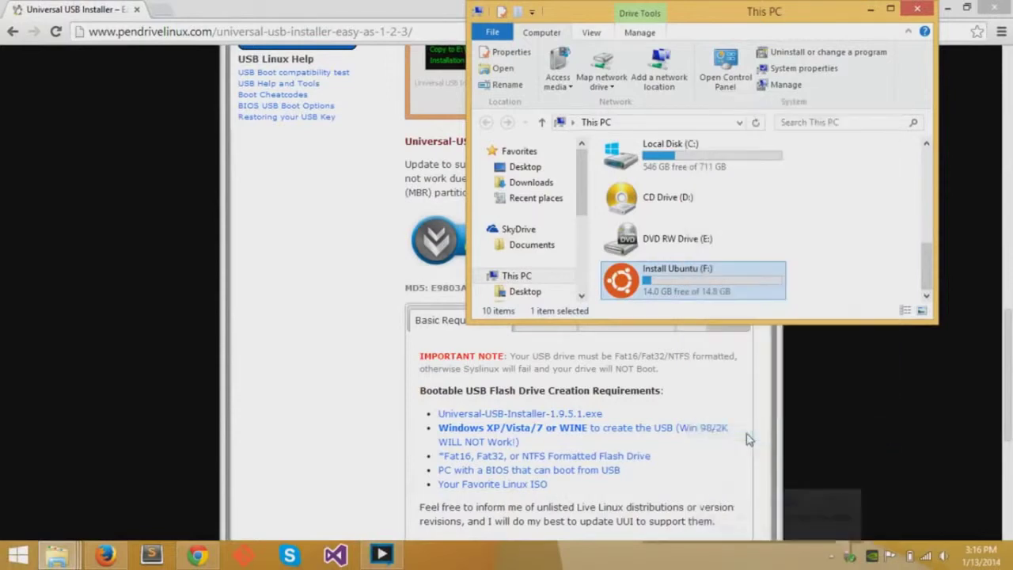
pyautogui.click(848, 502)
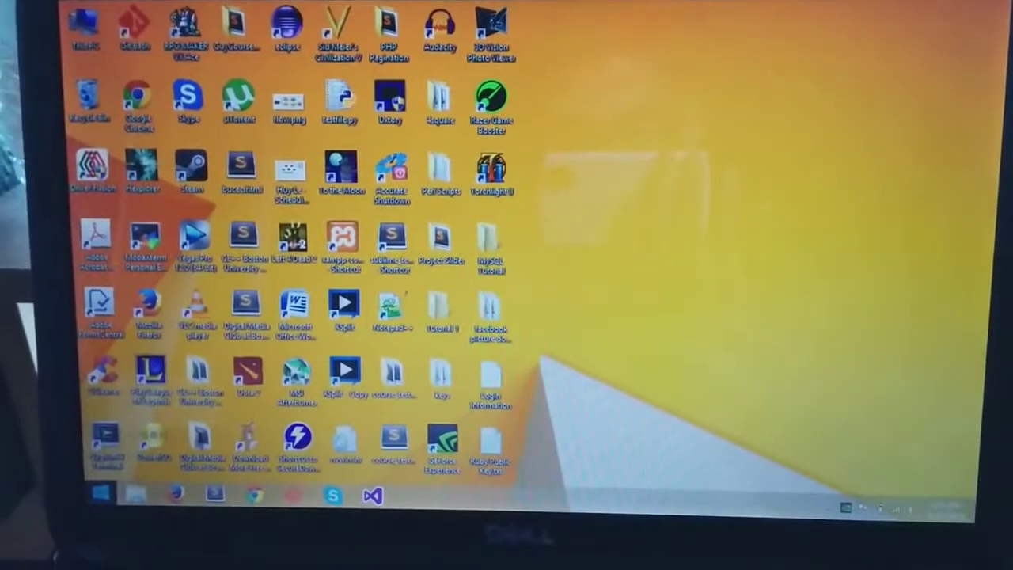
# Step: Restart the computer from Windows and enter its Boot Menu
pyautogui.press('super+x')
pyautogui.moveTo(182, 490)
pyautogui.click(277, 489)
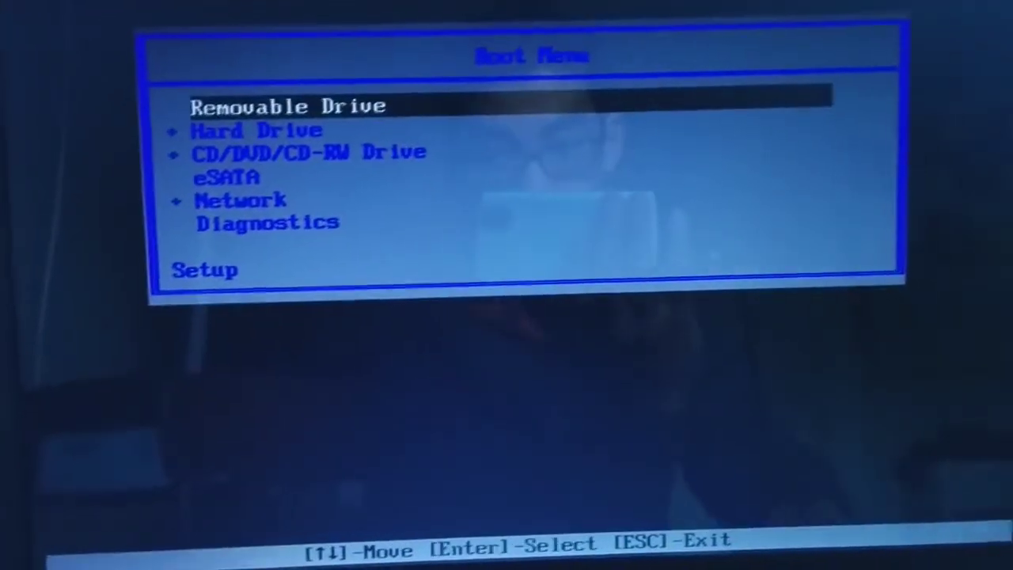
# Step: Look through the Boot Menu devices from Removable Drive to Diagnostics and choose Hard Drive
pyautogui.press('Down')
pyautogui.press('Down')
pyautogui.press('Down')
pyautogui.press('Up')
pyautogui.press('Up')
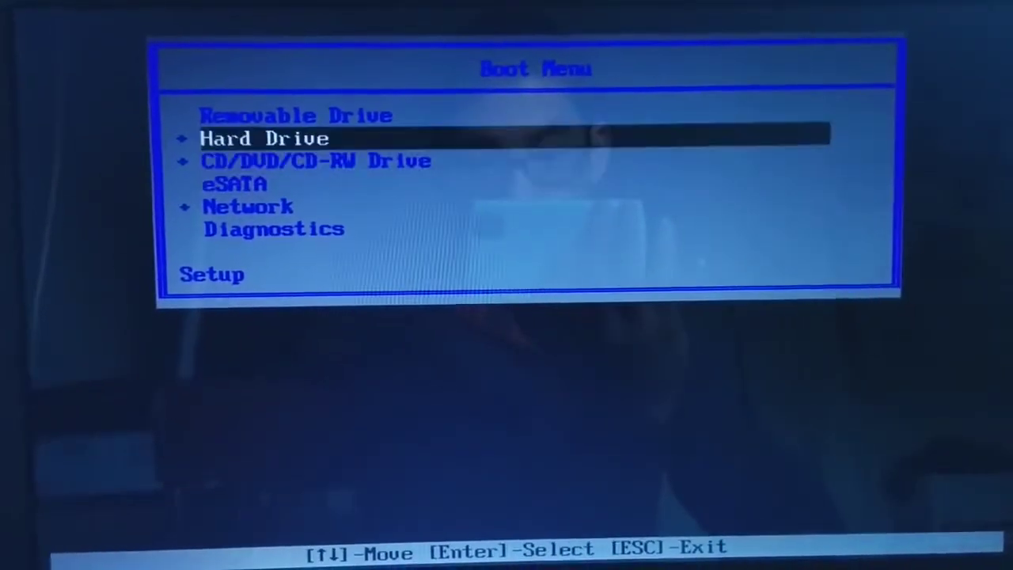
pyautogui.press('Up')
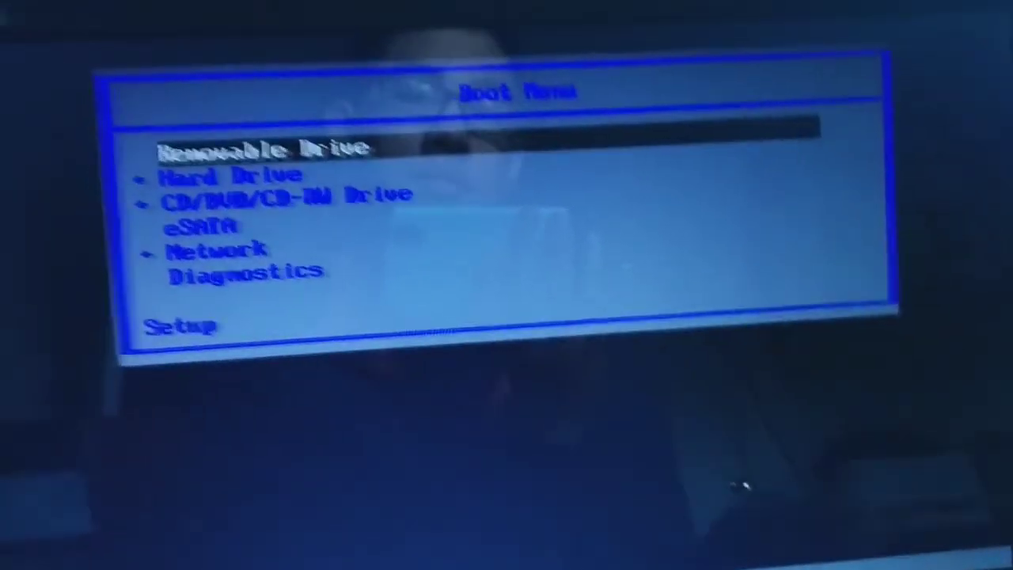
pyautogui.press('Down')
pyautogui.press('Down')
pyautogui.press('Down')
pyautogui.press('Down')
pyautogui.press('Down')
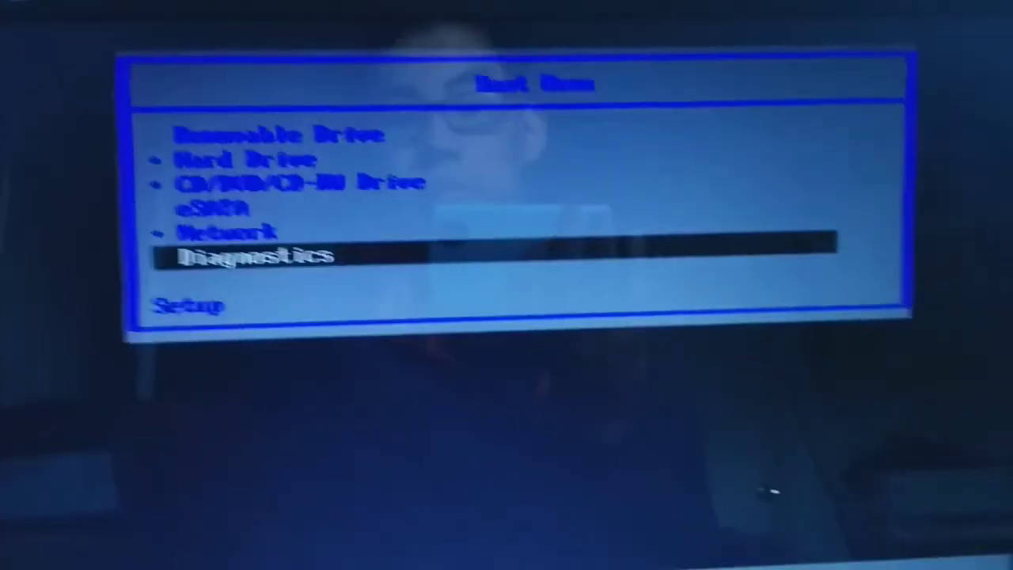
pyautogui.press('Up')
pyautogui.press('Up')
pyautogui.press('Up')
pyautogui.press('Up')
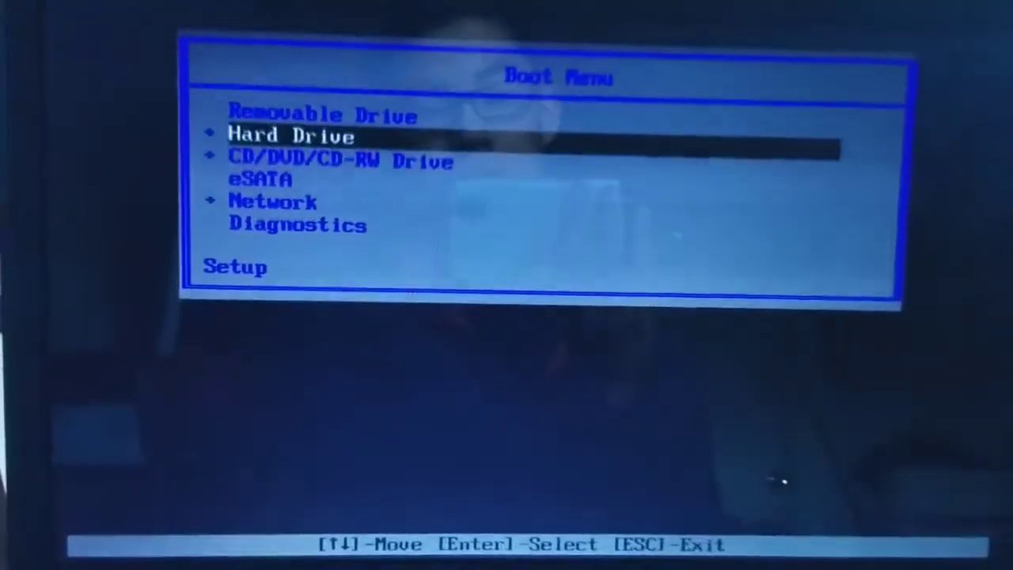
pyautogui.press('Return')
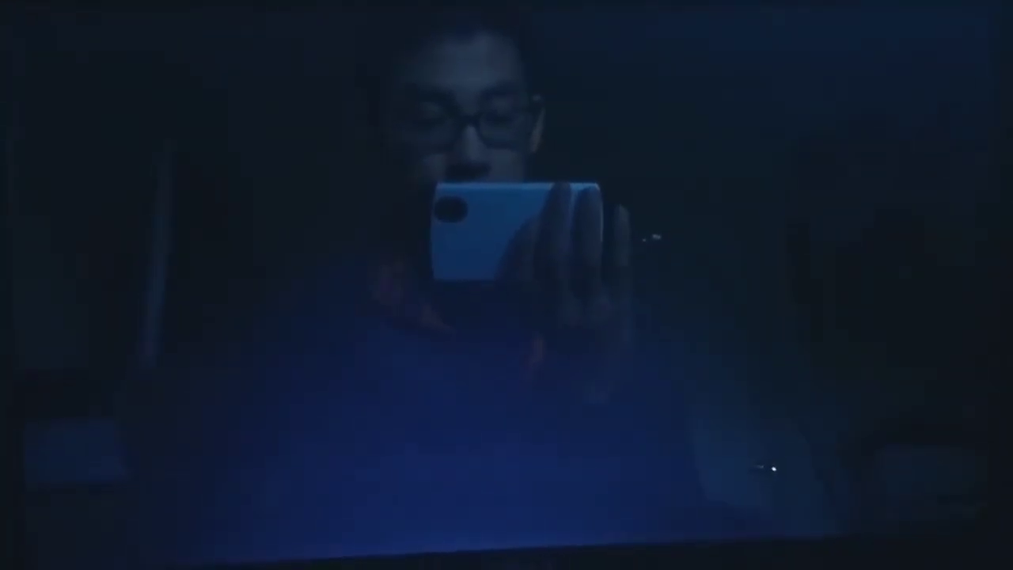
# Step: Boot the computer from USB Storage Device in the Boot Menu
pyautogui.press('Down')
pyautogui.press('Down')
pyautogui.press('Down')
pyautogui.press('Down')
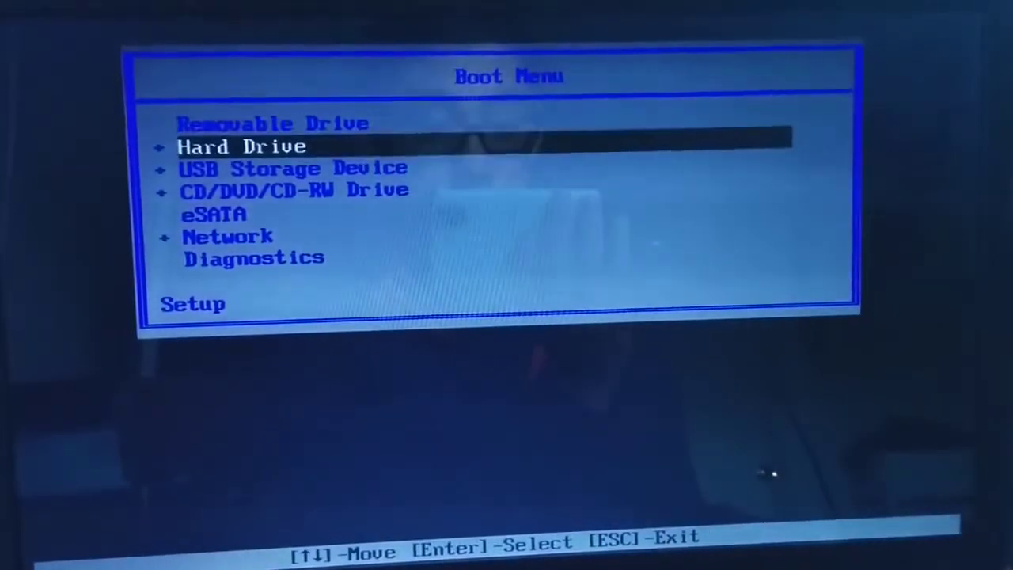
pyautogui.press('Up')
pyautogui.press('Up')
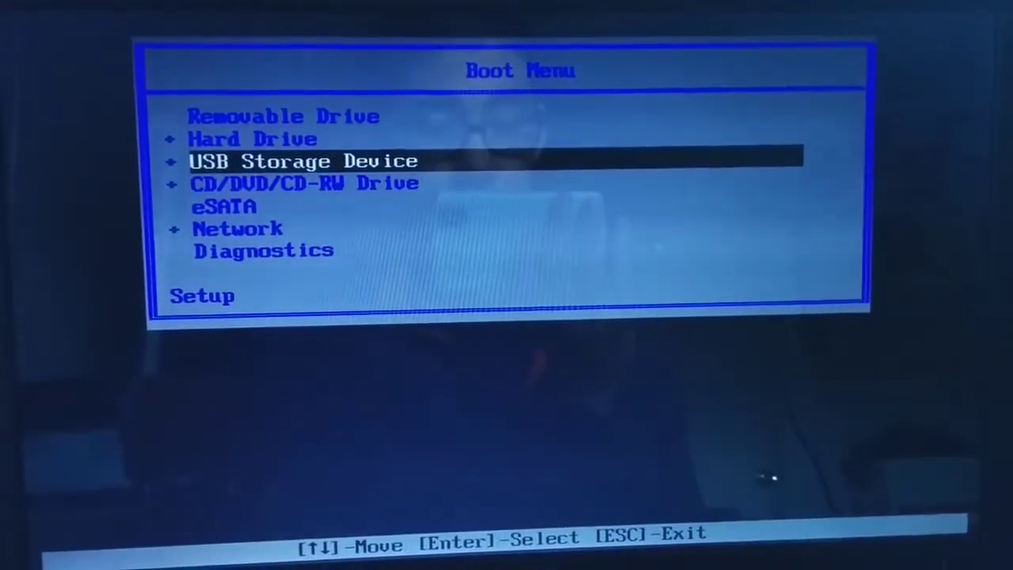
pyautogui.press('Return')
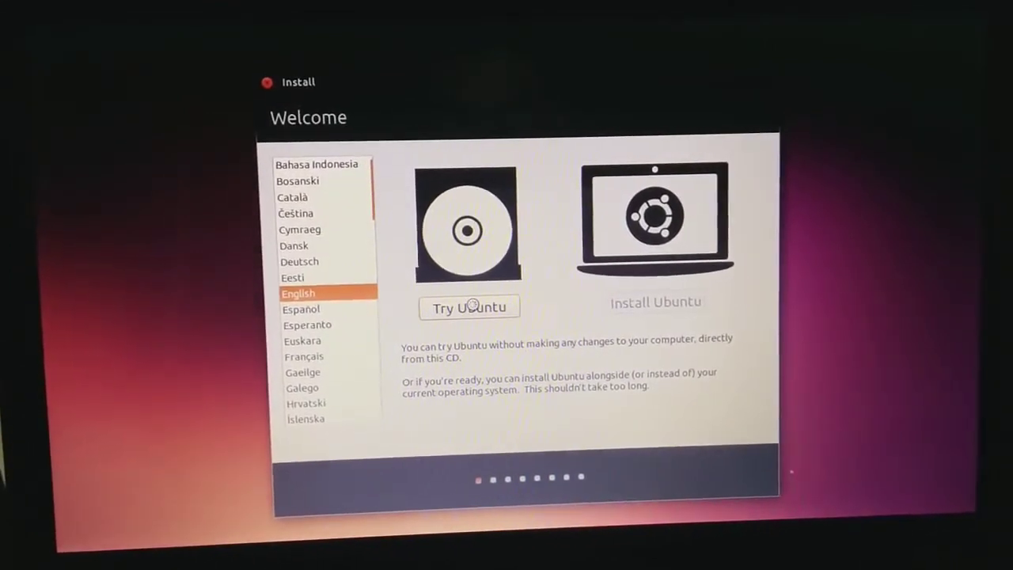
# Step: Start the live session with Try Ubuntu and bring up the restart dialog from the Ubuntu desktop
pyautogui.click(473, 307)
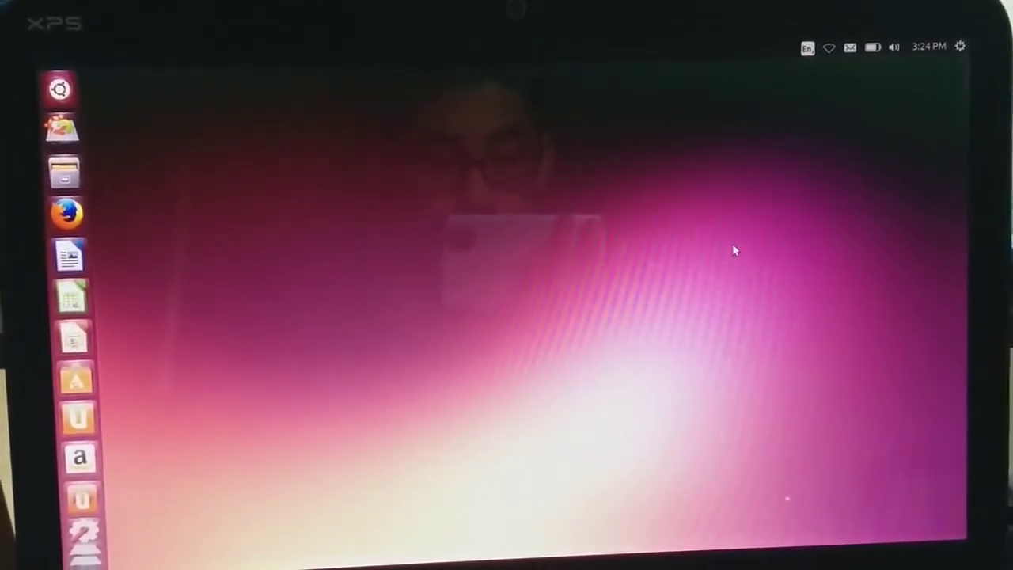
pyautogui.click(950, 60)
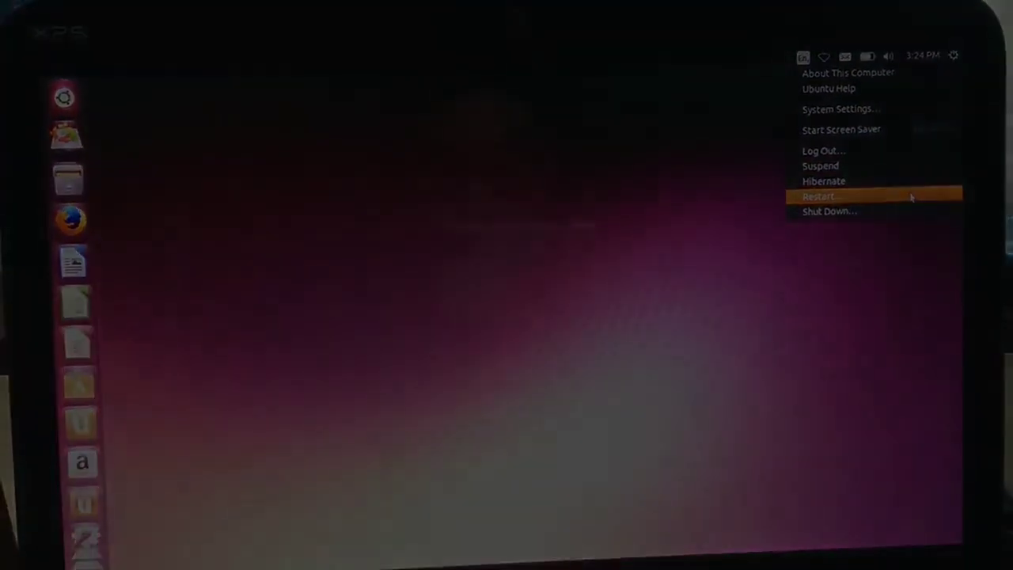
pyautogui.click(910, 198)
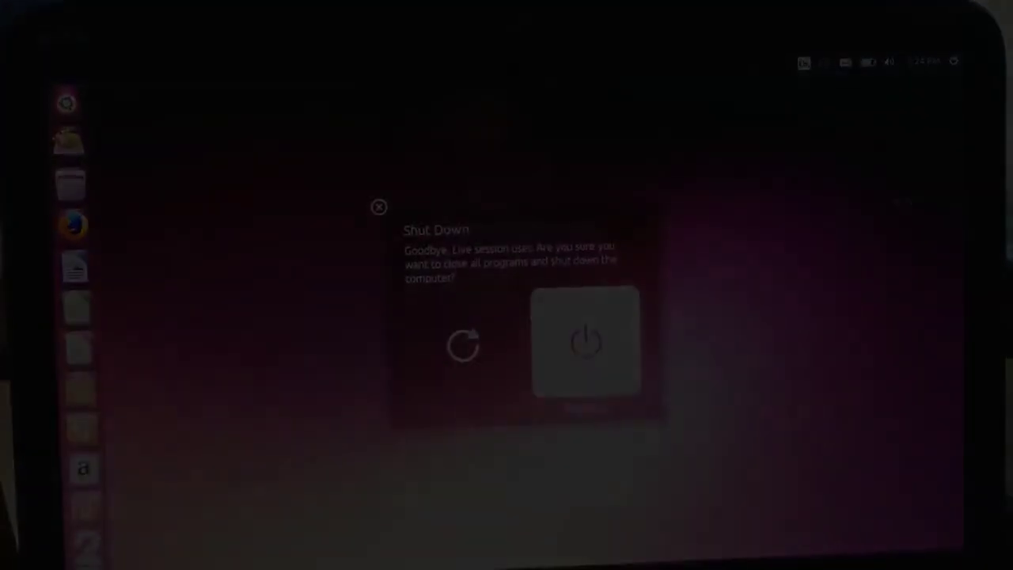